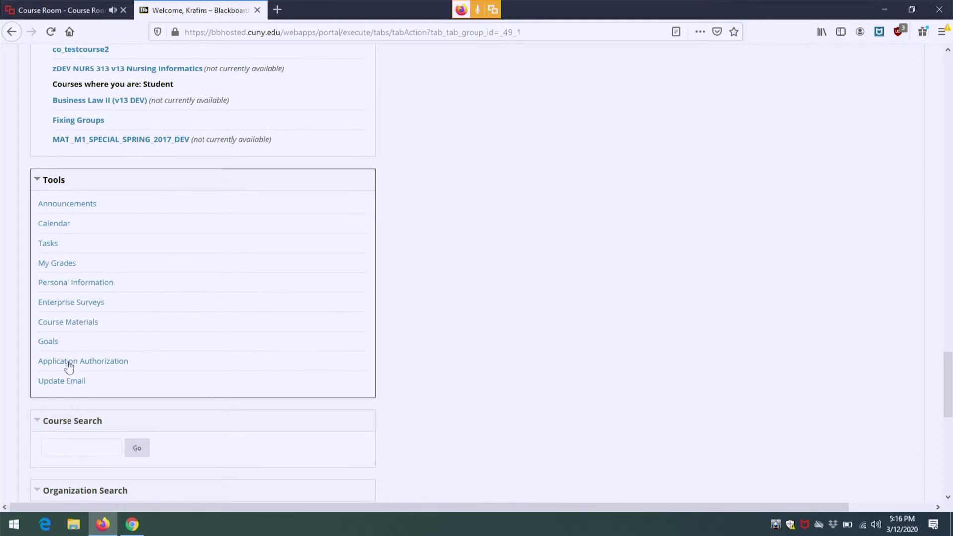
Open the Update Email tool, check the e-mail address currently on file, and leave the form without submitting
{"action": "left_click", "coordinate": [70, 382]}
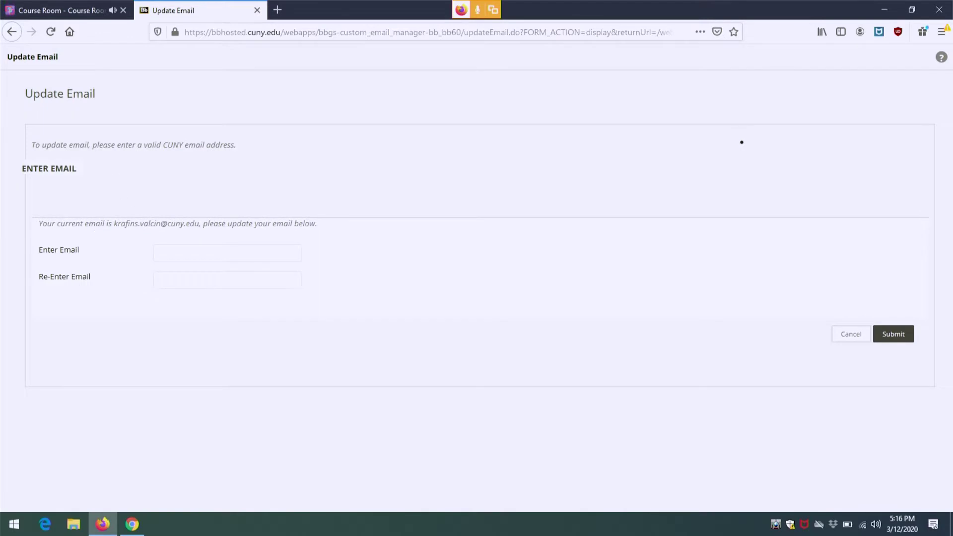
{"action": "left_click_drag", "start_coordinate": [114, 224], "coordinate": [204, 222]}
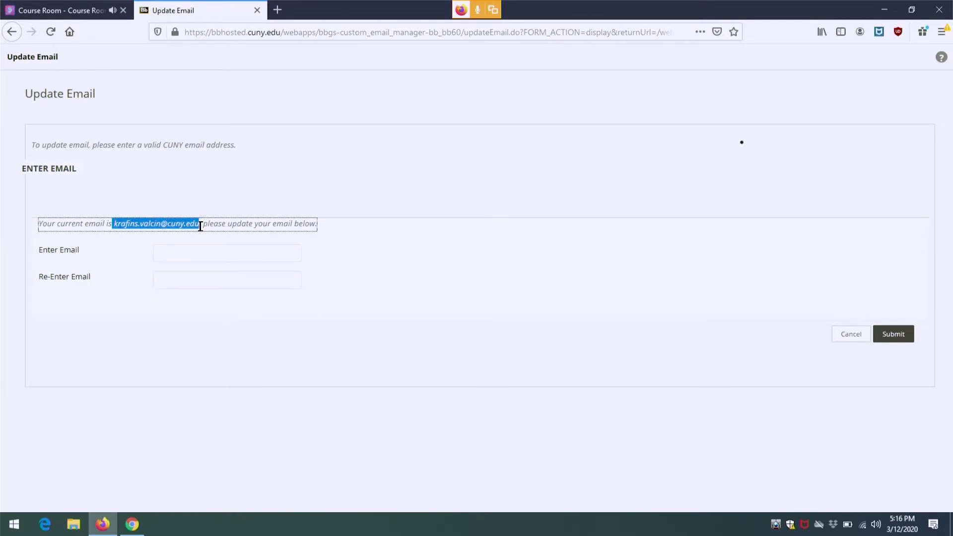
{"action": "left_click", "coordinate": [500, 285]}
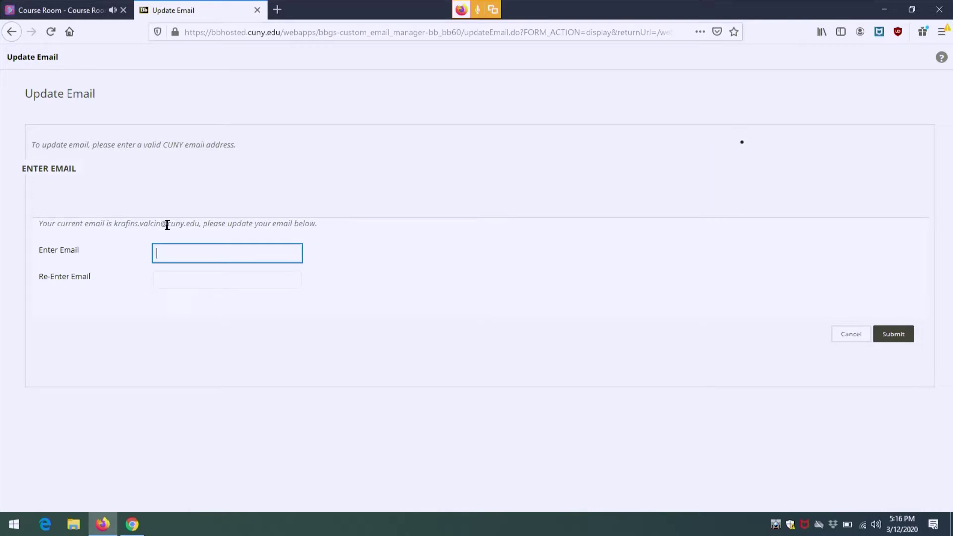
{"action": "left_click_drag", "start_coordinate": [114, 224], "coordinate": [201, 223]}
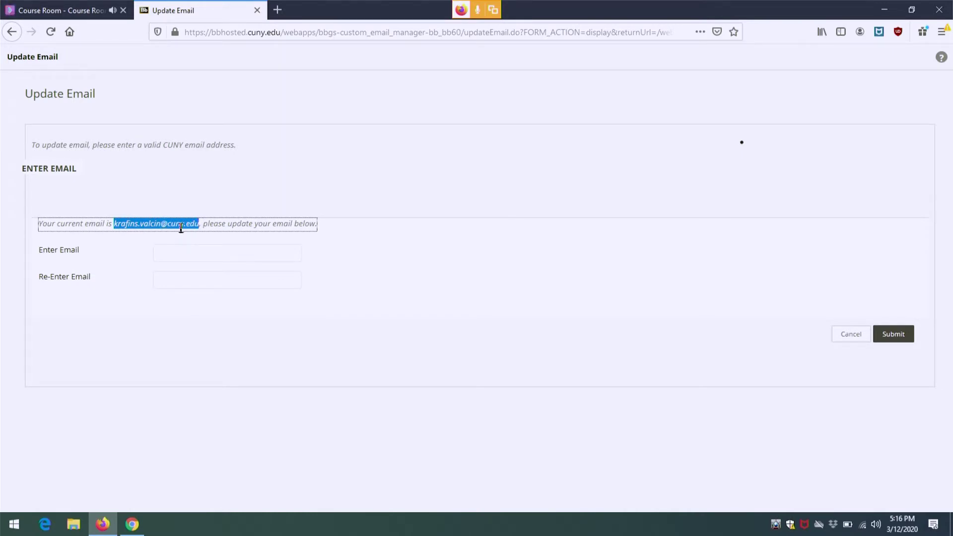
{"action": "left_click", "coordinate": [185, 251]}
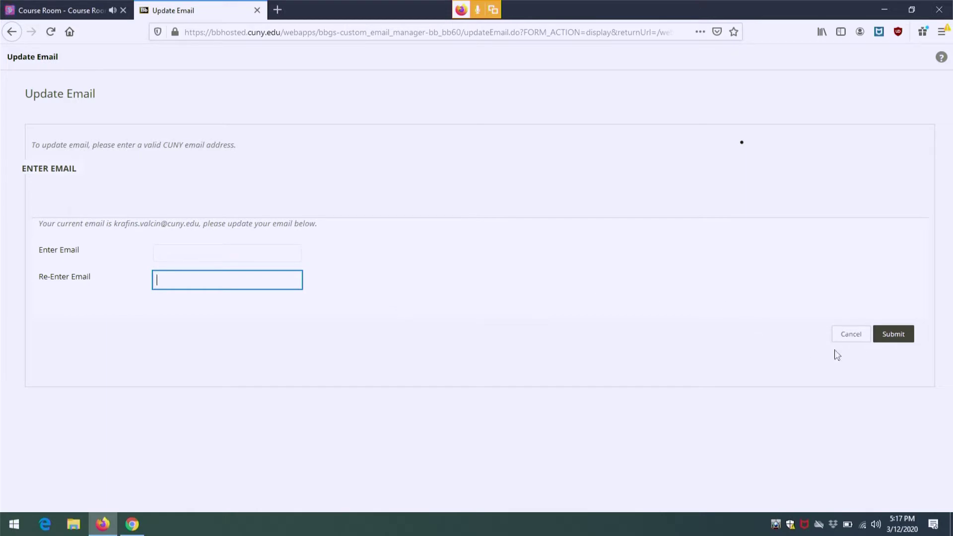
{"action": "left_click", "coordinate": [850, 338]}
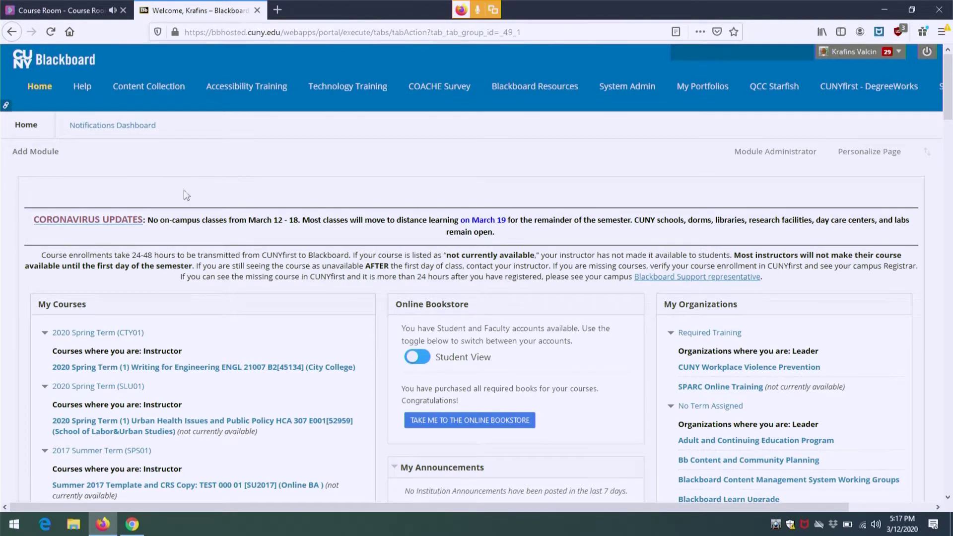
Examine the Blackboard home page modules, locating the Update Email link in the Tools module below the course list
{"action": "scroll", "coordinate": [194, 184], "scroll_direction": "down", "scroll_amount": 15}
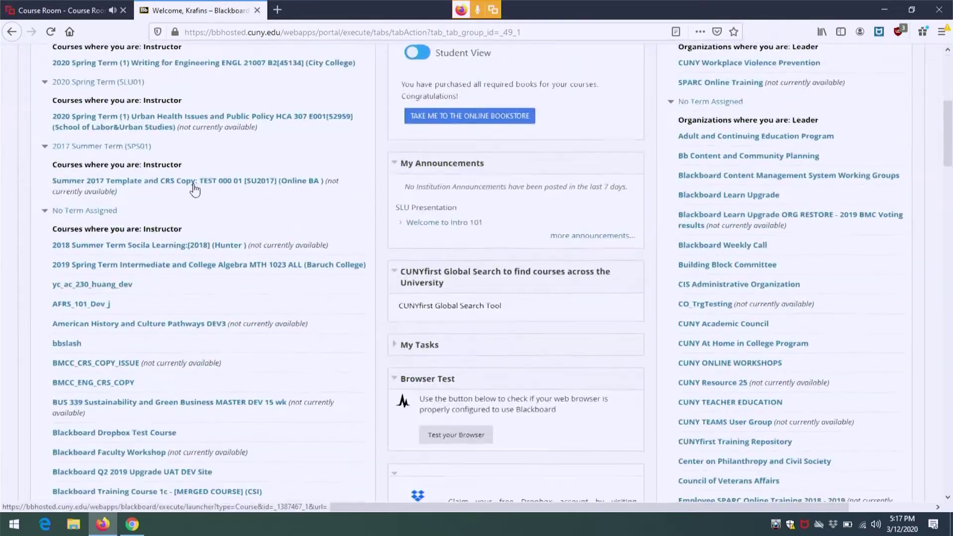
{"action": "scroll", "coordinate": [194, 188], "scroll_direction": "up", "scroll_amount": 15}
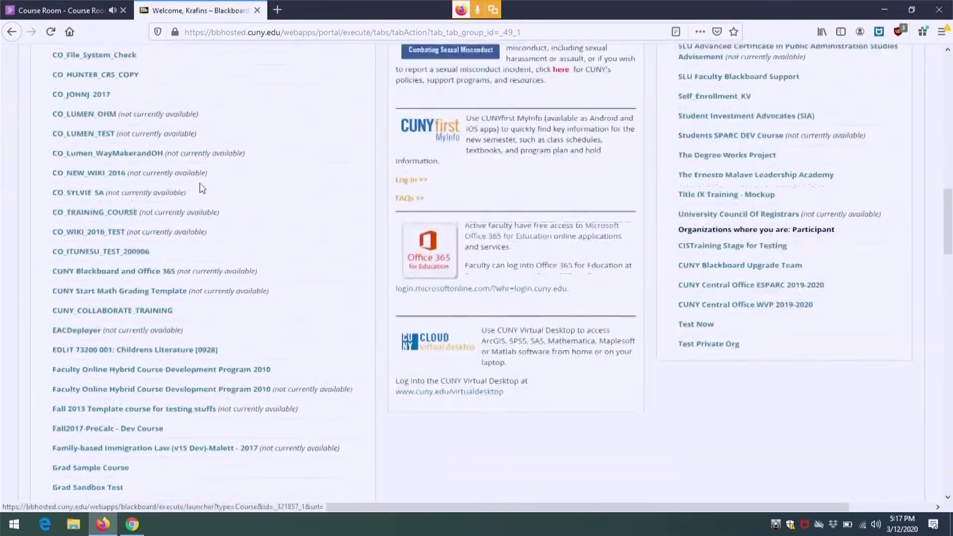
{"action": "scroll", "coordinate": [212, 179], "scroll_direction": "down", "scroll_amount": 20}
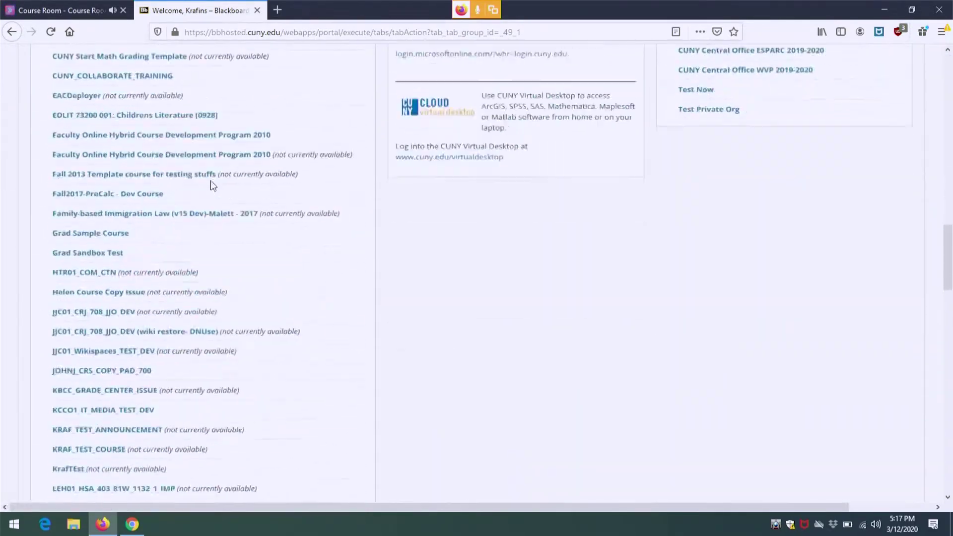
{"action": "scroll", "coordinate": [124, 195], "scroll_direction": "up", "scroll_amount": 3}
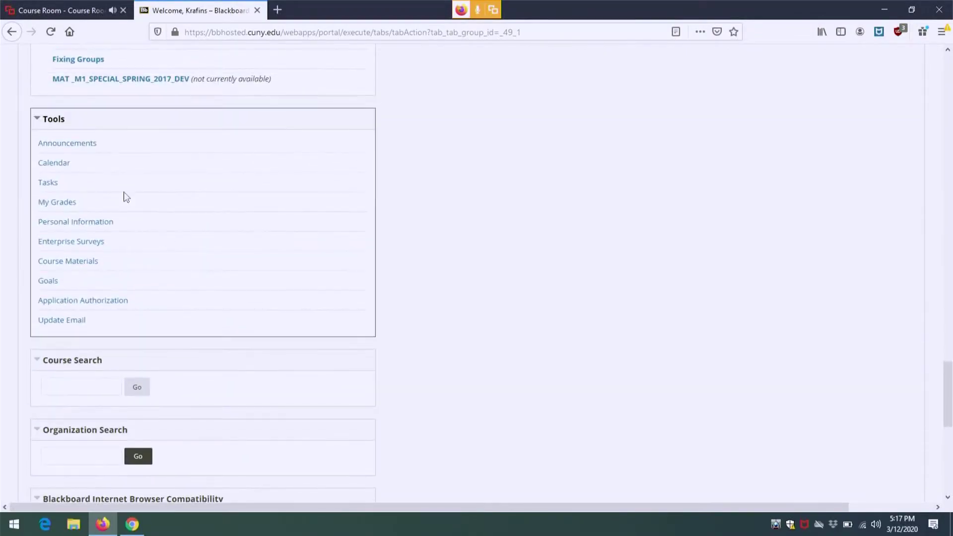
{"action": "scroll", "coordinate": [489, 221], "scroll_direction": "up", "scroll_amount": 10}
{"action": "scroll", "coordinate": [488, 221], "scroll_direction": "up", "scroll_amount": 10}
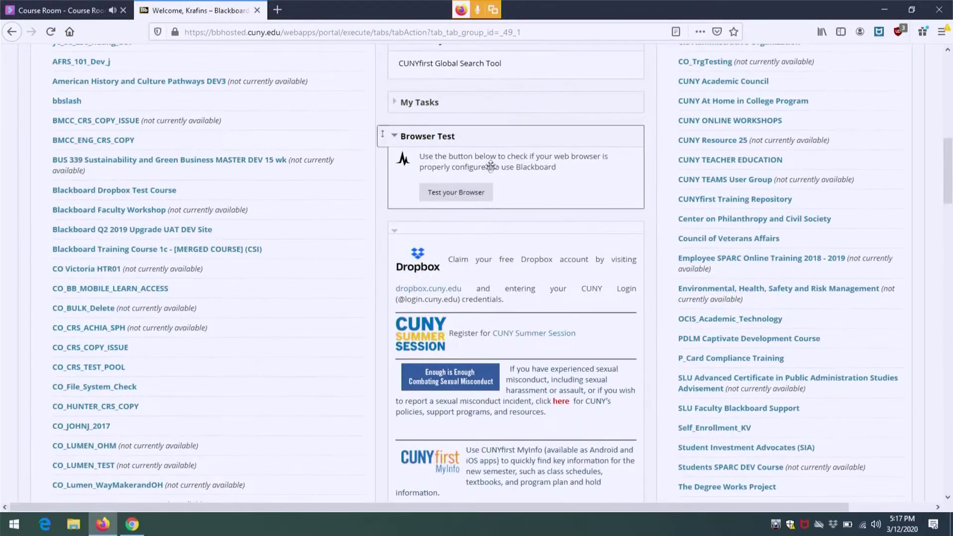
{"action": "scroll", "coordinate": [499, 292], "scroll_direction": "down", "scroll_amount": 15}
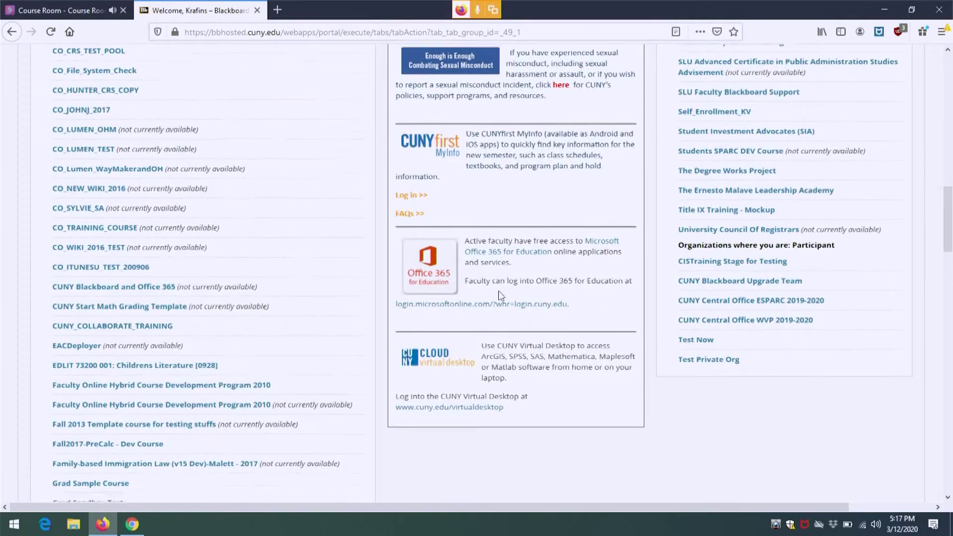
{"action": "scroll", "coordinate": [499, 291], "scroll_direction": "down", "scroll_amount": 5}
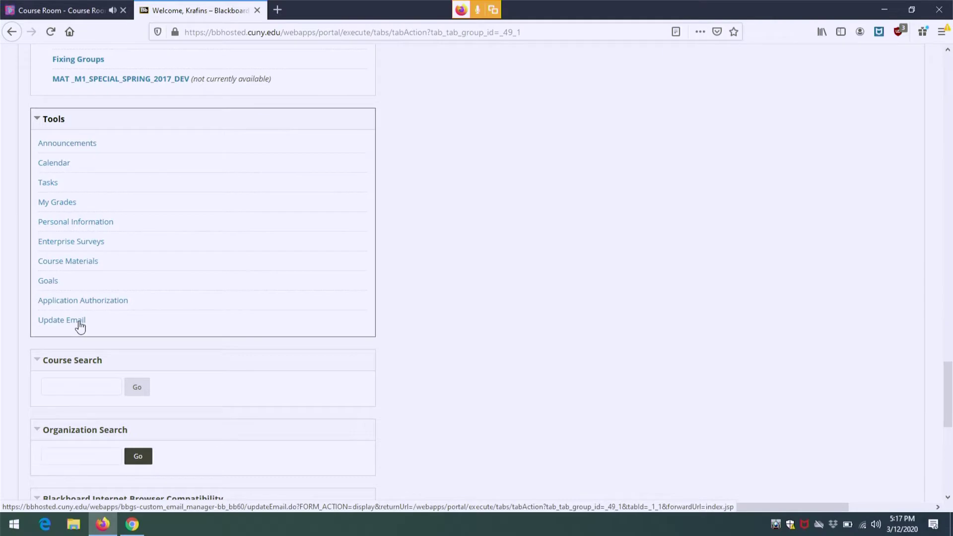
Find the SLU Presentation course on the home page and open it
{"action": "scroll", "coordinate": [80, 323], "scroll_direction": "up", "scroll_amount": 15}
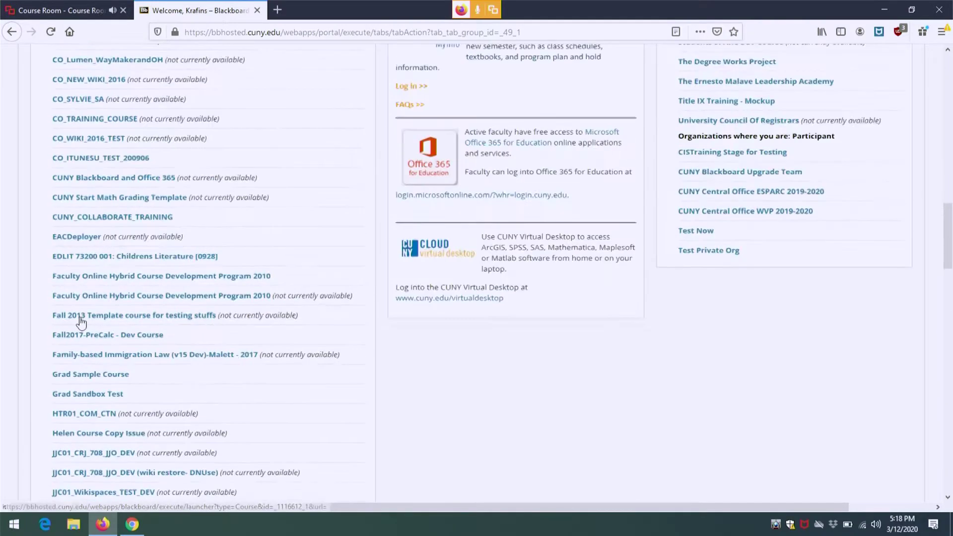
{"action": "scroll", "coordinate": [80, 322], "scroll_direction": "up", "scroll_amount": 3}
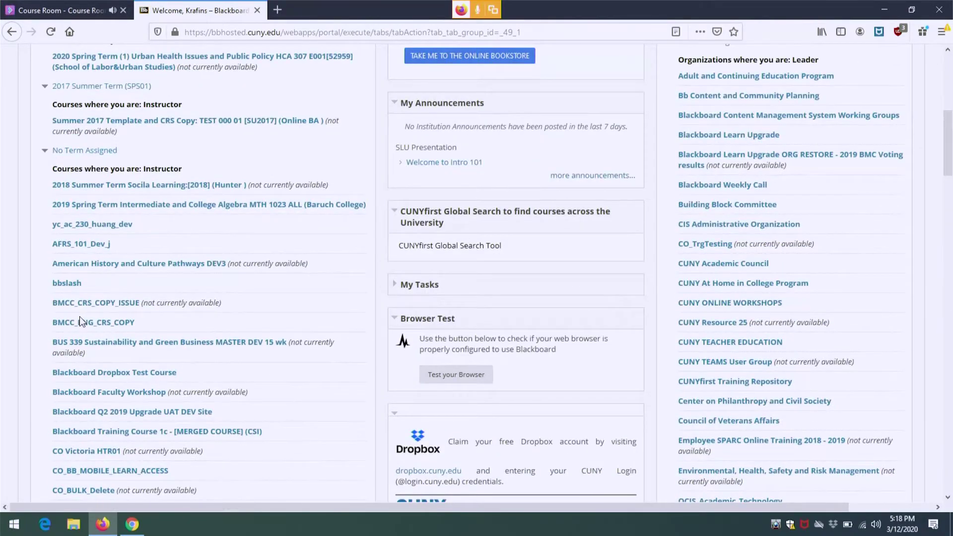
{"action": "scroll", "coordinate": [80, 322], "scroll_direction": "down", "scroll_amount": 10}
{"action": "scroll", "coordinate": [81, 322], "scroll_direction": "down", "scroll_amount": 7}
{"action": "scroll", "coordinate": [82, 317], "scroll_direction": "down", "scroll_amount": 1}
{"action": "left_click", "coordinate": [85, 333]}
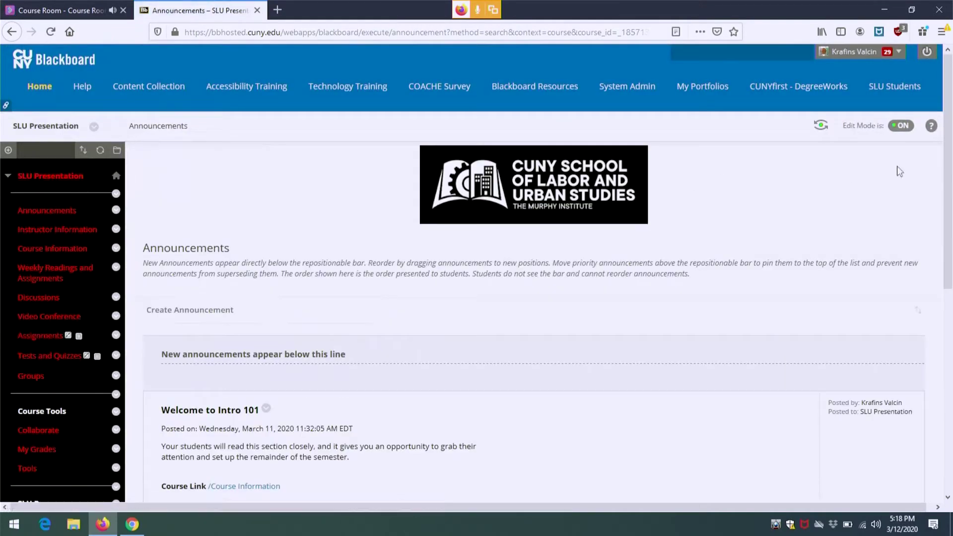
Enter Student Preview for the SLU Presentation course and look over its course menu
{"action": "left_click", "coordinate": [821, 128]}
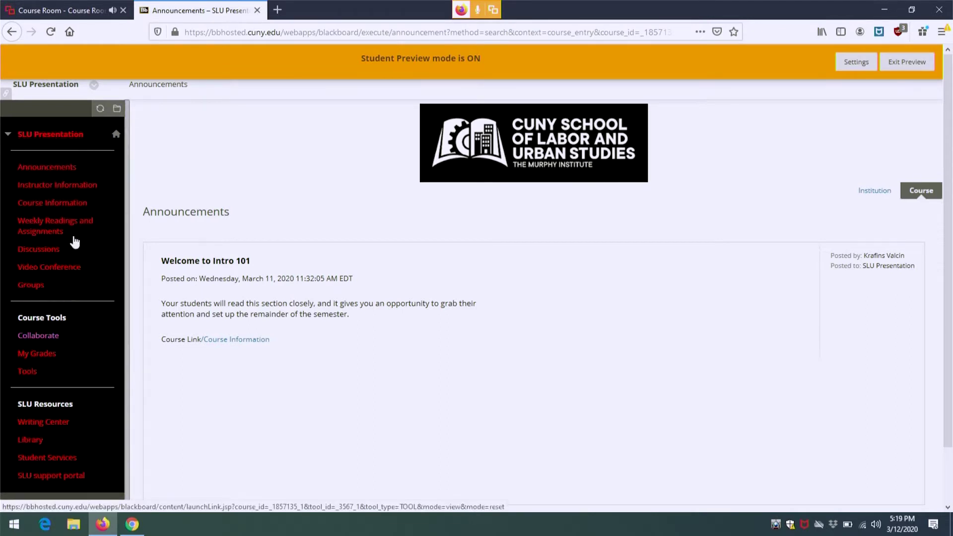
{"action": "scroll", "coordinate": [78, 281], "scroll_direction": "down", "scroll_amount": 2}
{"action": "scroll", "coordinate": [80, 285], "scroll_direction": "up", "scroll_amount": 2}
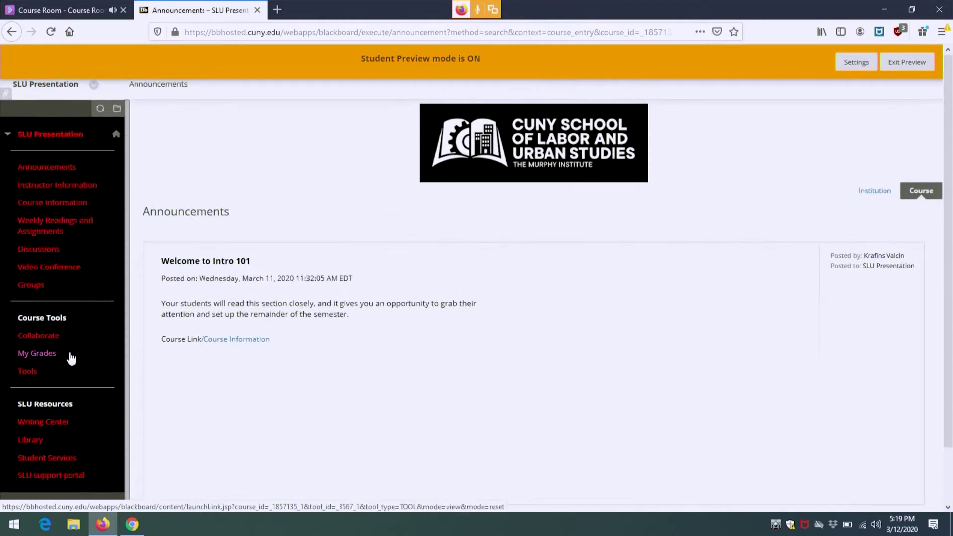
View the Writing Center and Library pages from the SLU Resources links, closing each one when done
{"action": "scroll", "coordinate": [82, 345], "scroll_direction": "down", "scroll_amount": 2}
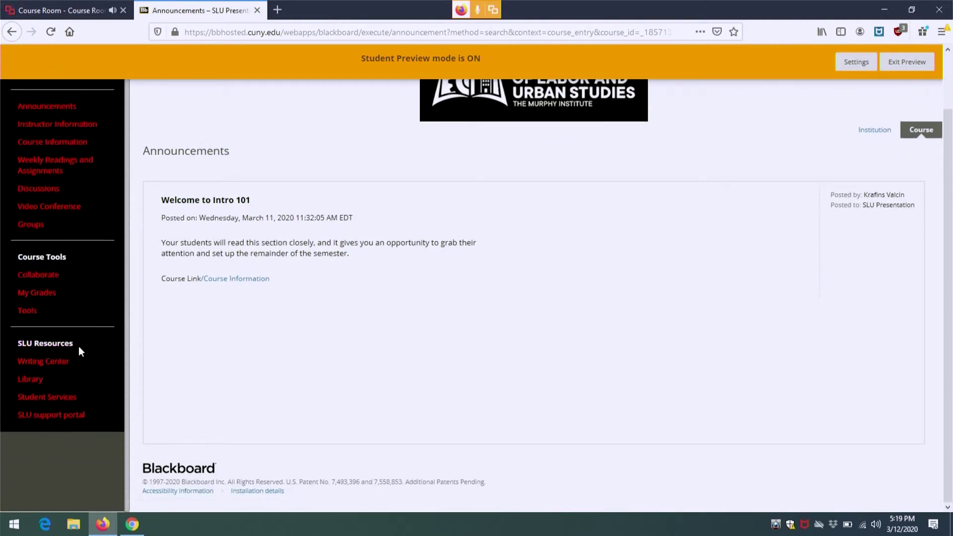
{"action": "left_click", "coordinate": [57, 362]}
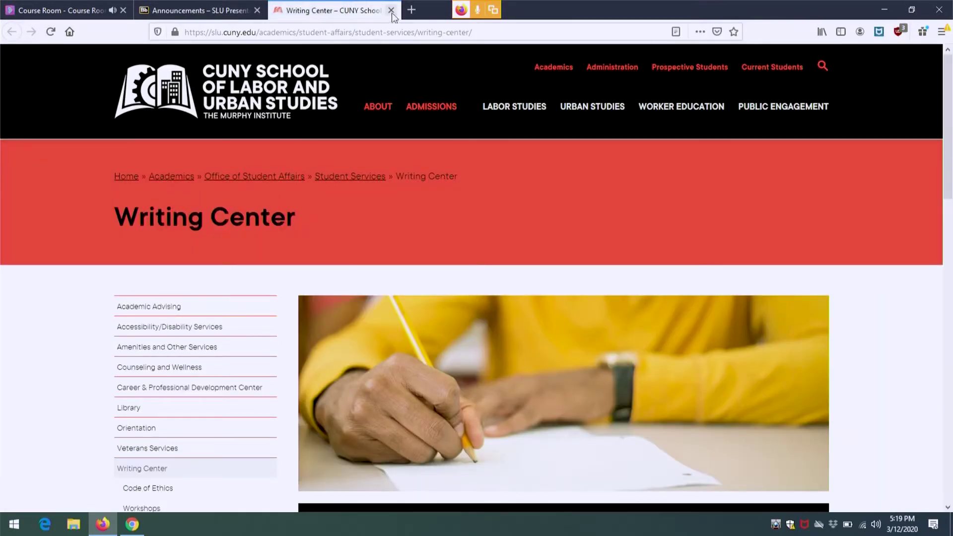
{"action": "left_click", "coordinate": [391, 10]}
{"action": "left_click", "coordinate": [36, 380]}
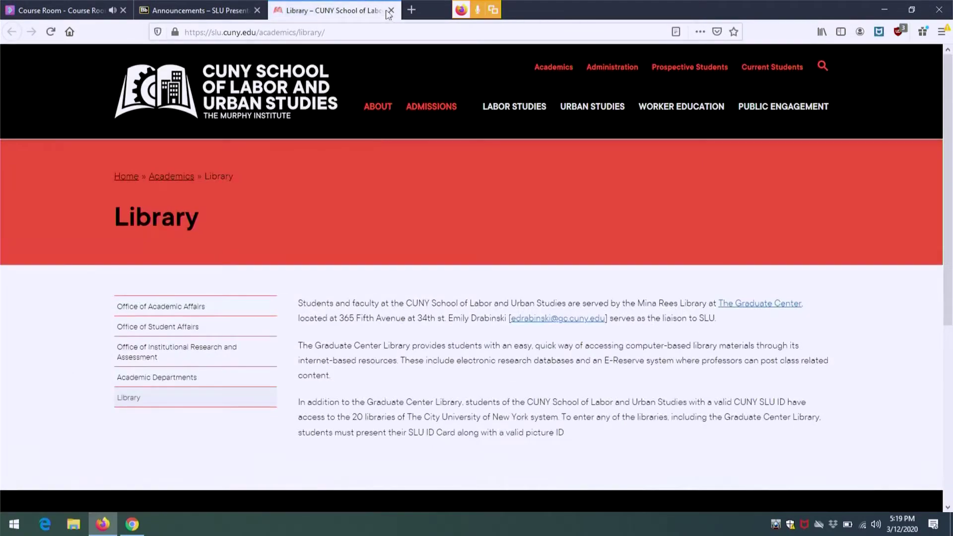
{"action": "left_click", "coordinate": [391, 10]}
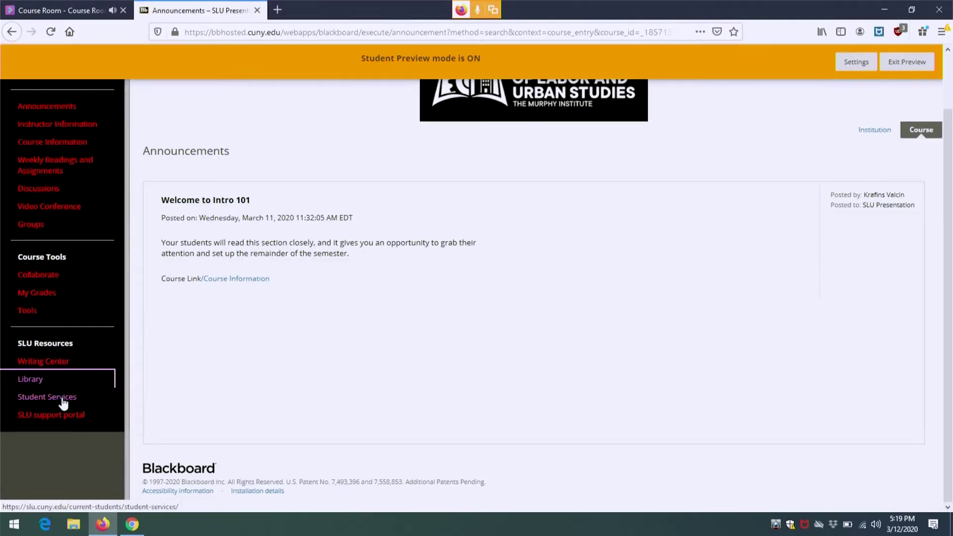
View the Student Services page and the SLU support portal login page, closing each to return to the course
{"action": "left_click", "coordinate": [96, 398]}
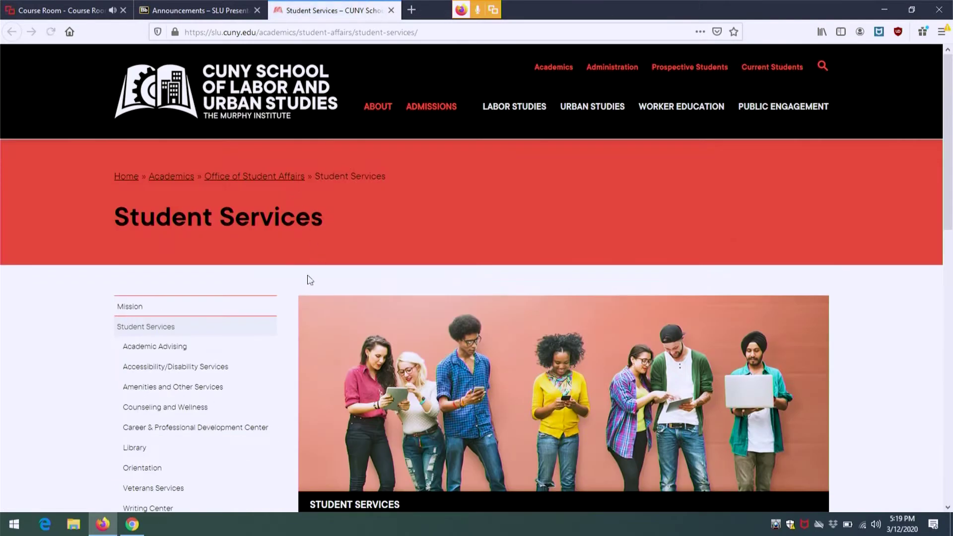
{"action": "scroll", "coordinate": [300, 279], "scroll_direction": "down", "scroll_amount": 3}
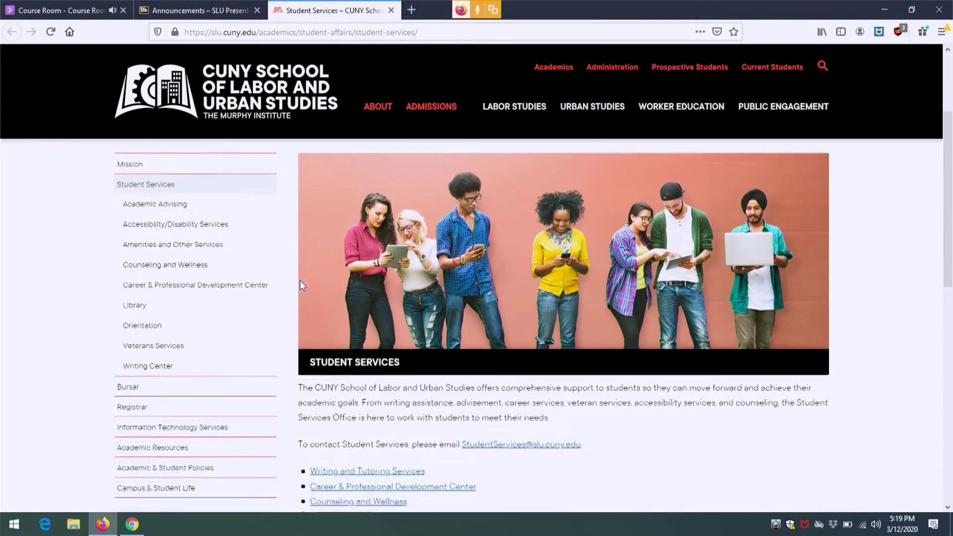
{"action": "left_click", "coordinate": [391, 10]}
{"action": "left_click", "coordinate": [64, 418]}
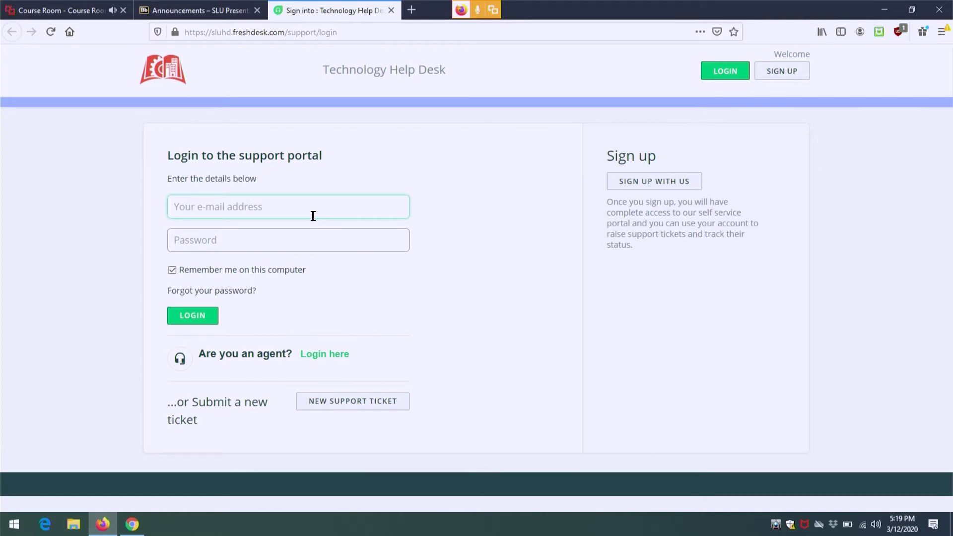
{"action": "left_click", "coordinate": [391, 10]}
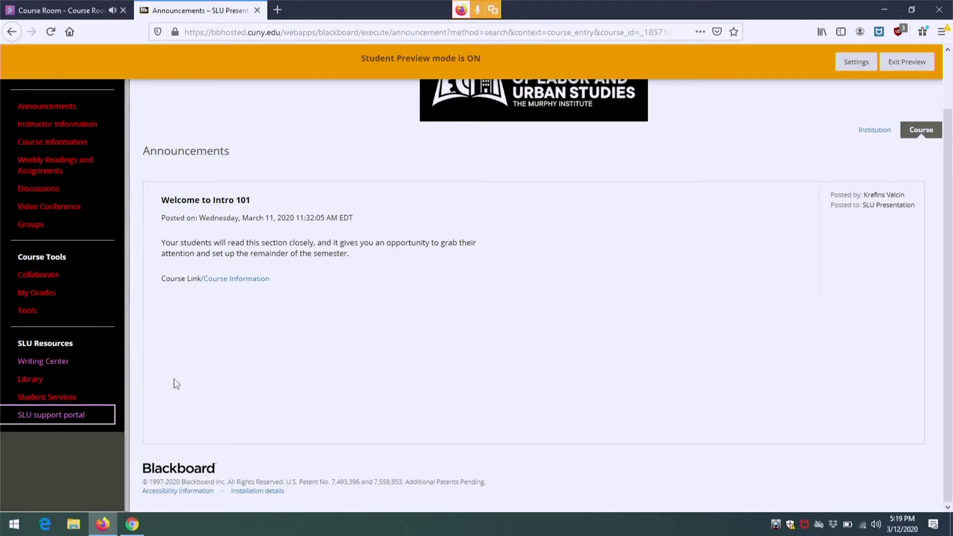
Review My Grades, Weekly Readings and Assignments, and Course Information as a student, ending on the course's Announcements page
{"action": "scroll", "coordinate": [212, 390], "scroll_direction": "up", "scroll_amount": 2}
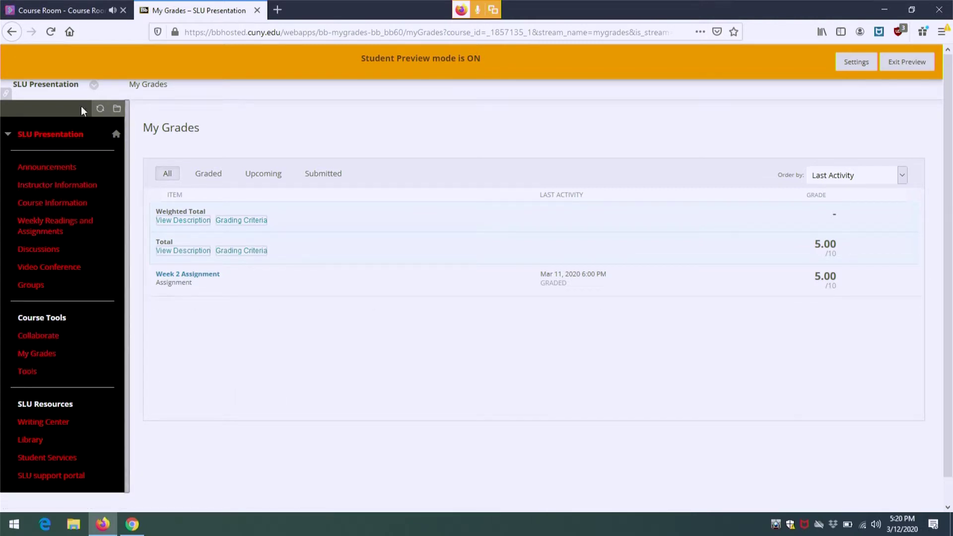
{"action": "left_click", "coordinate": [54, 85]}
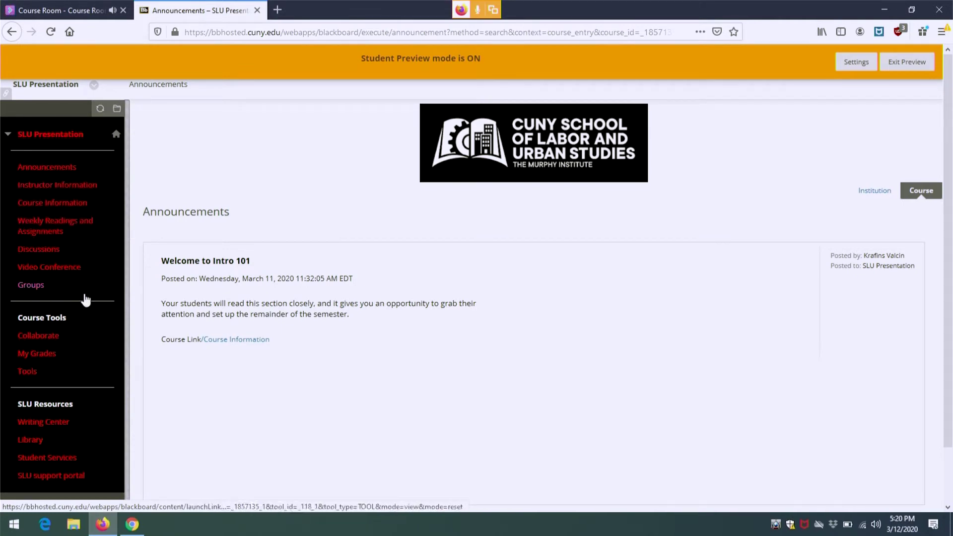
{"action": "left_click", "coordinate": [55, 228]}
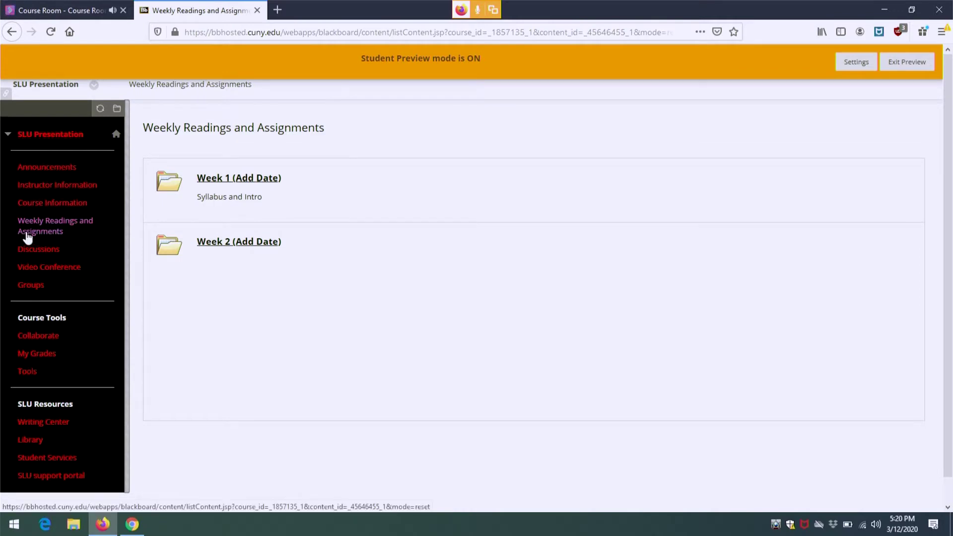
{"action": "left_click", "coordinate": [50, 205]}
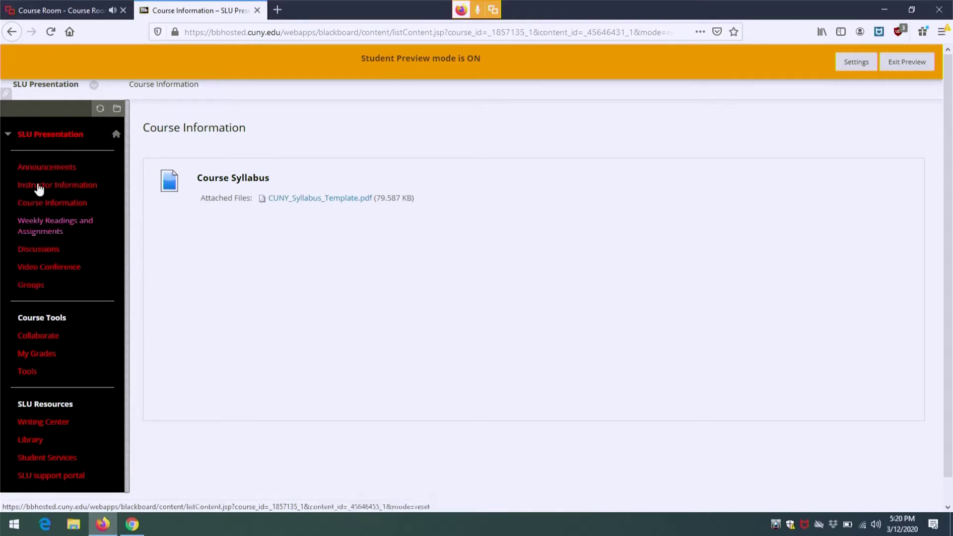
{"action": "left_click", "coordinate": [52, 86]}
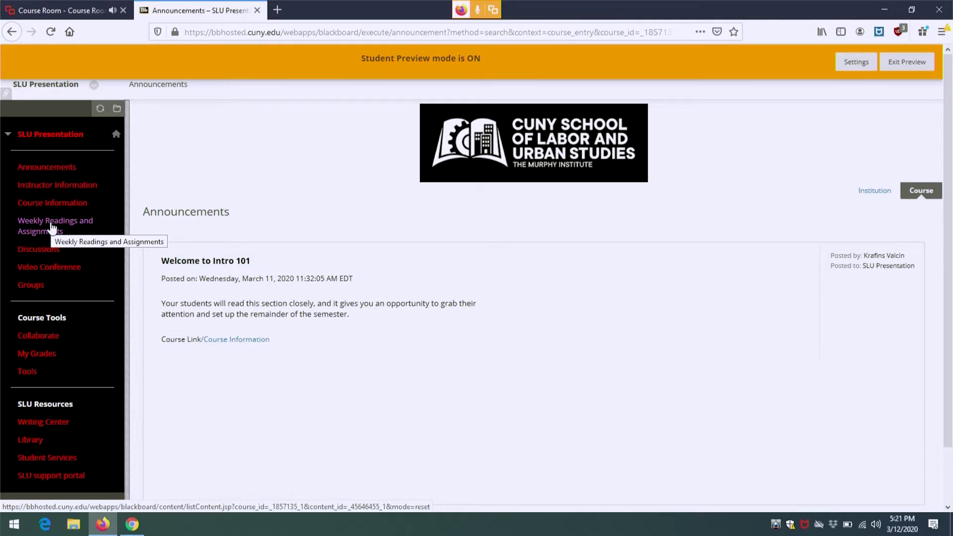
View the course's Discussion Board forums and its Video Conference sessions page
{"action": "left_click", "coordinate": [44, 250]}
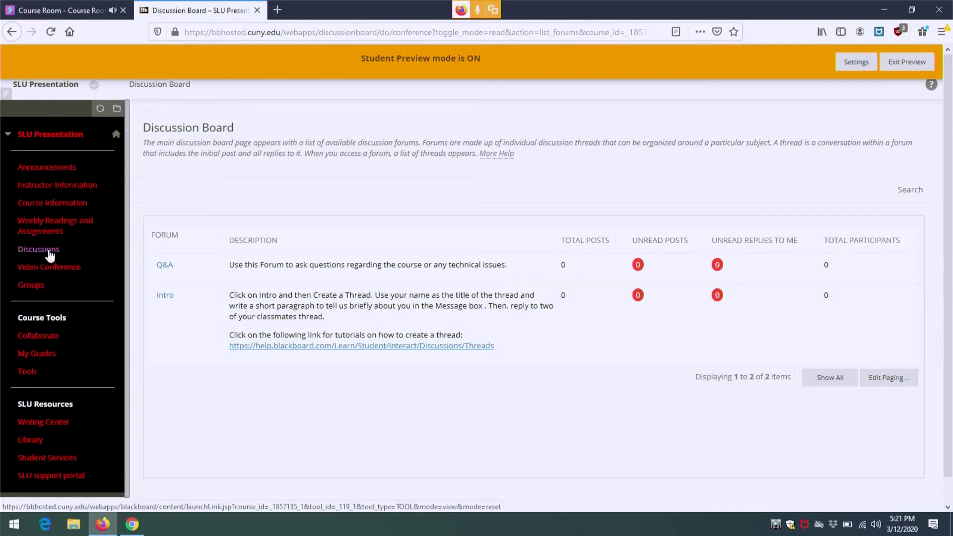
{"action": "left_click", "coordinate": [52, 269]}
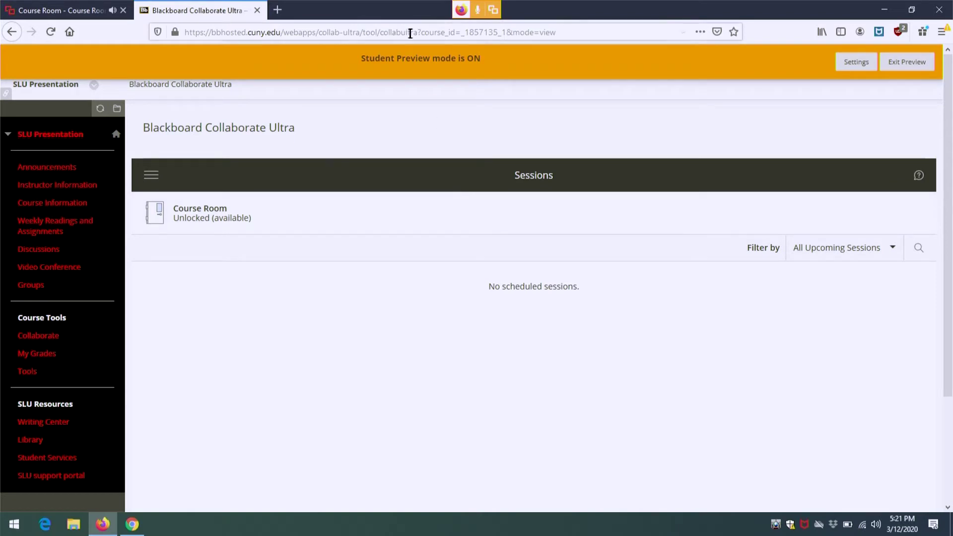
Switch to the Course Room session in Blackboard Collaborate and show its attendee list
{"action": "left_click", "coordinate": [53, 10]}
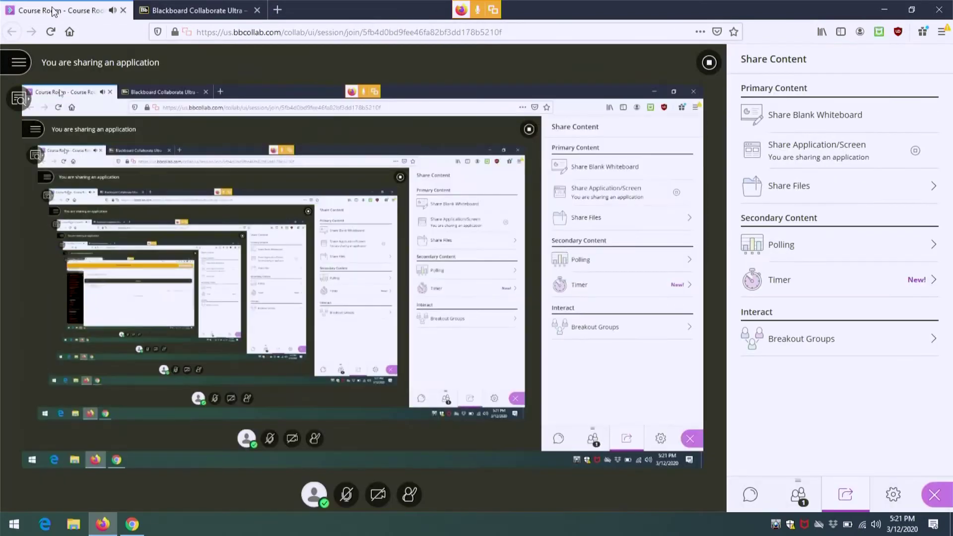
{"action": "left_click", "coordinate": [798, 495]}
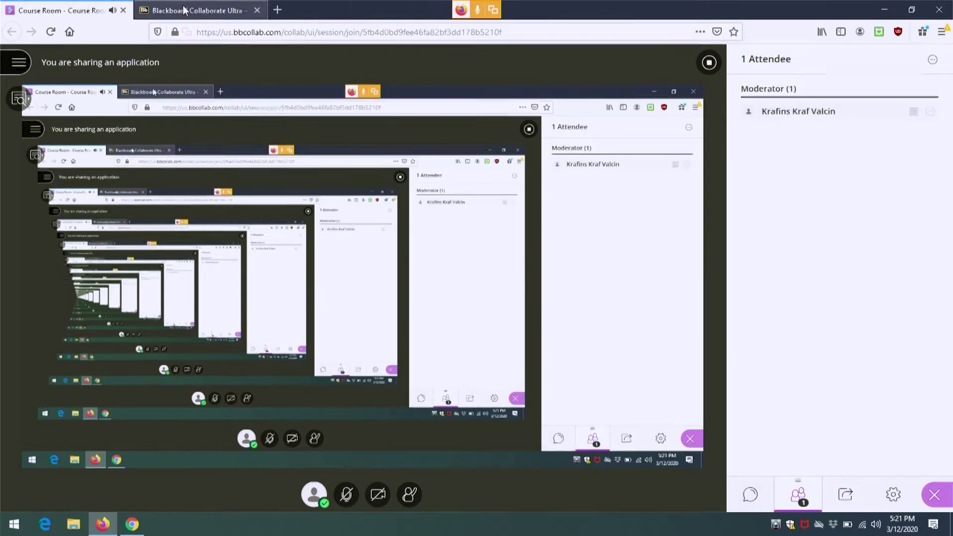
Check the course's Blackboard Collaborate Sessions page and return to the Course Room session
{"action": "left_click", "coordinate": [198, 10]}
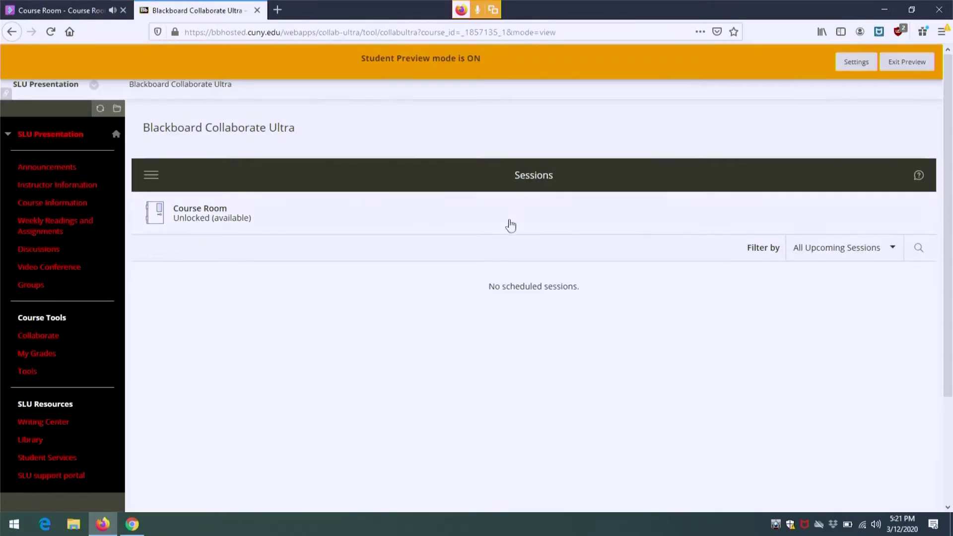
{"action": "left_click", "coordinate": [535, 206]}
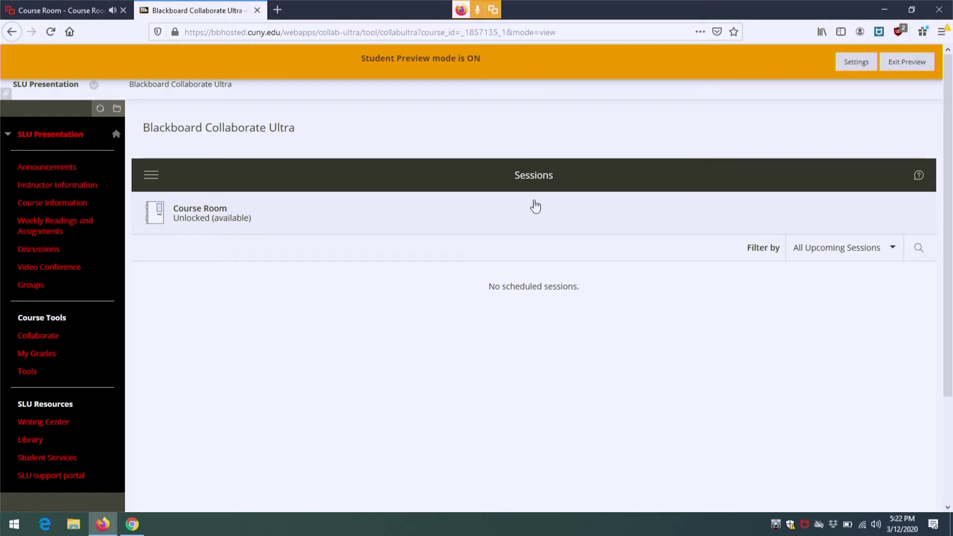
{"action": "left_click", "coordinate": [130, 16]}
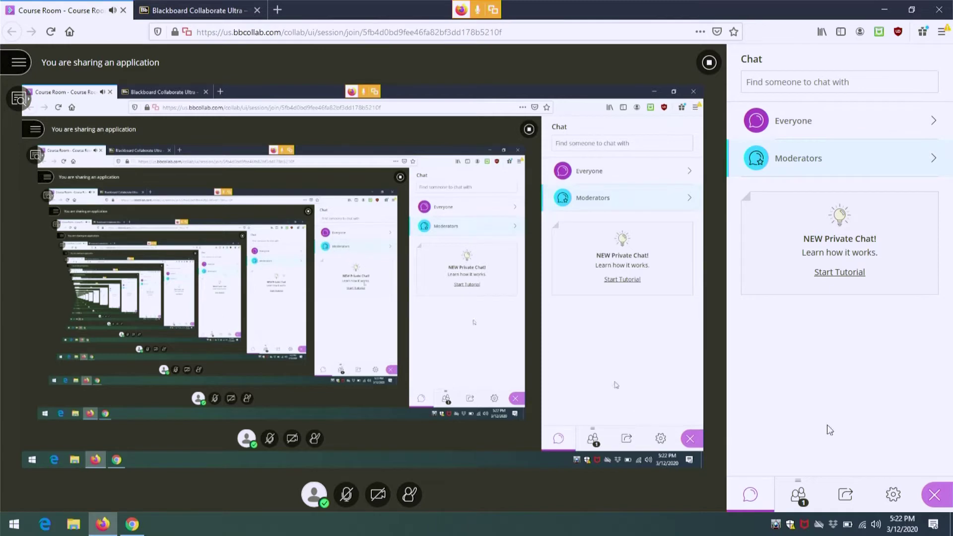
Show the Course Room's attendee list and Share Content options, and turn the camera off
{"action": "left_click", "coordinate": [802, 499]}
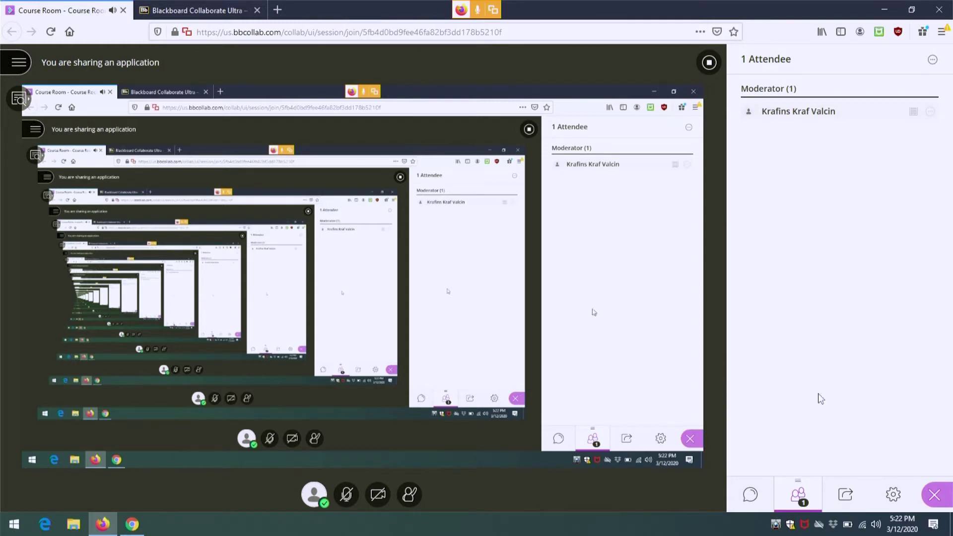
{"action": "left_click", "coordinate": [846, 496]}
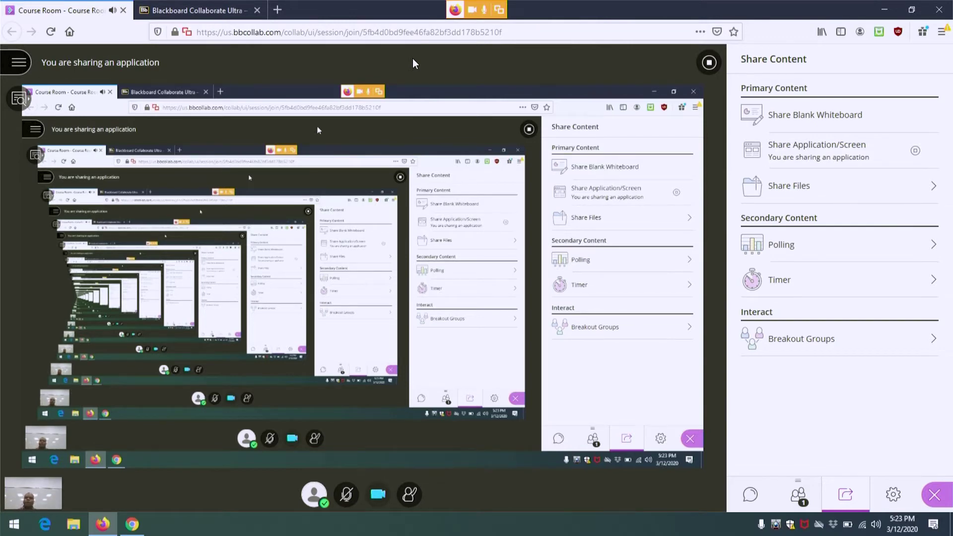
{"action": "left_click", "coordinate": [379, 495]}
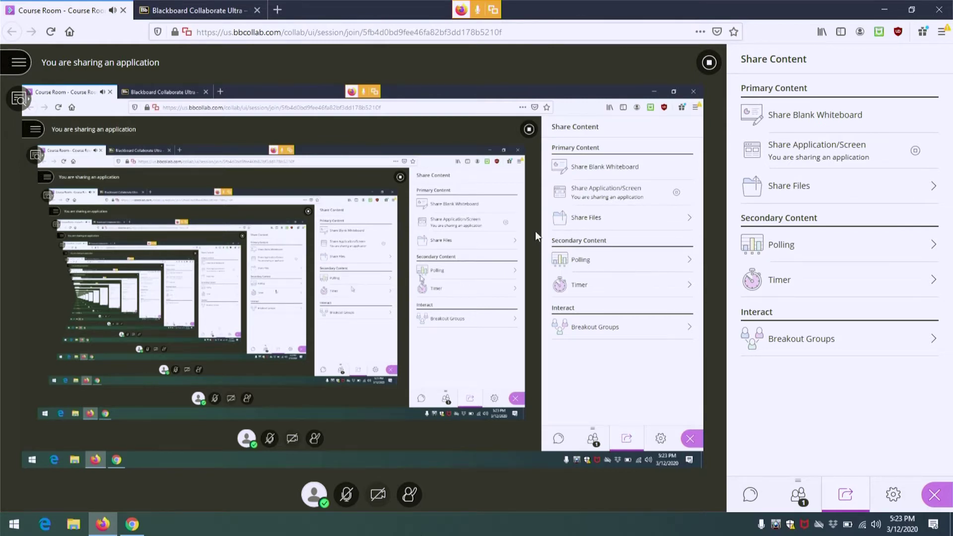
Switch back to the SLU Presentation course and view its Discussion Board and the Week 2 folder of Weekly Readings and Assignments
{"action": "left_click", "coordinate": [217, 19]}
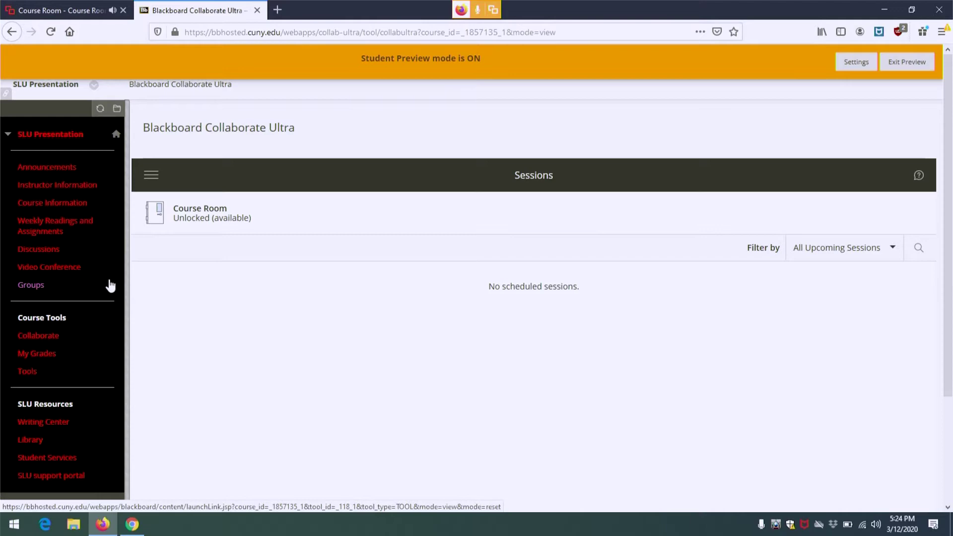
{"action": "left_click", "coordinate": [44, 250]}
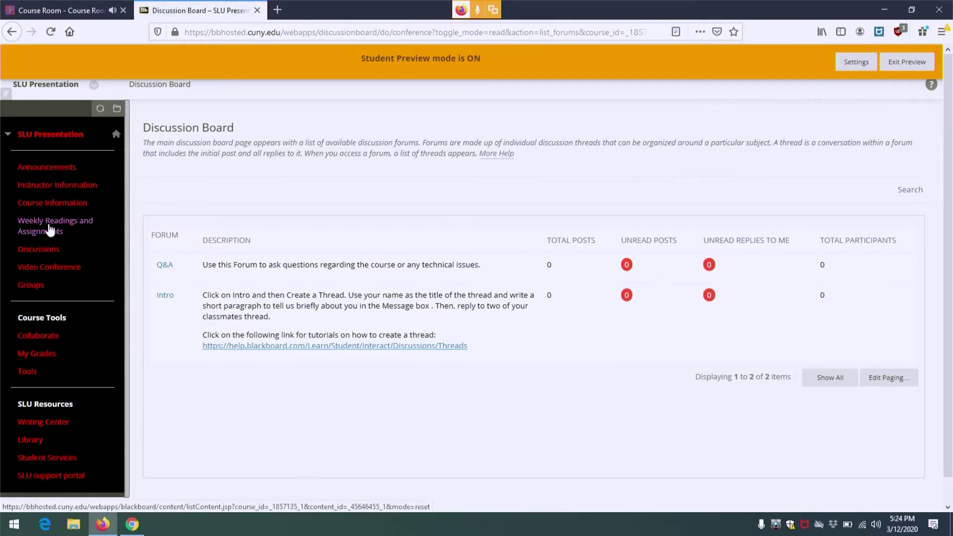
{"action": "left_click", "coordinate": [51, 226]}
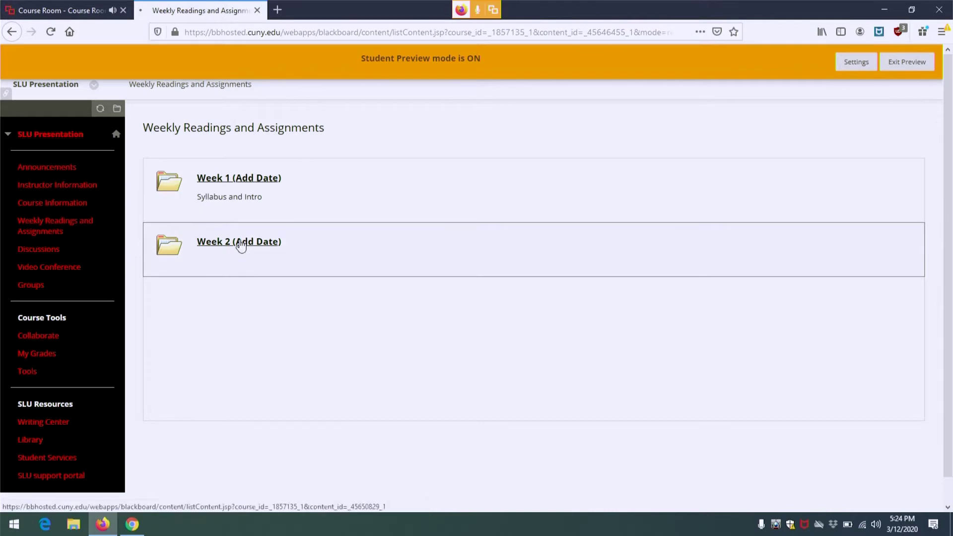
{"action": "left_click", "coordinate": [239, 243]}
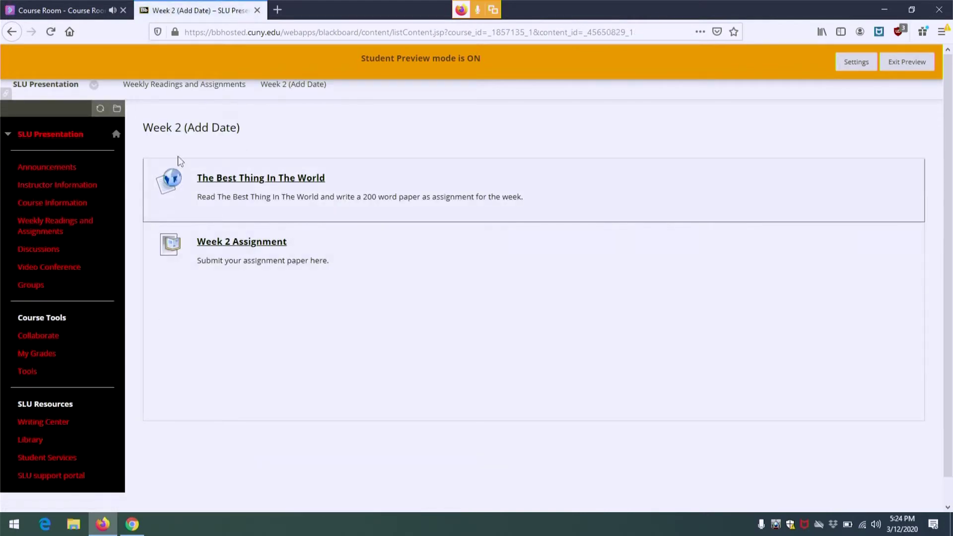
{"action": "left_click", "coordinate": [196, 90]}
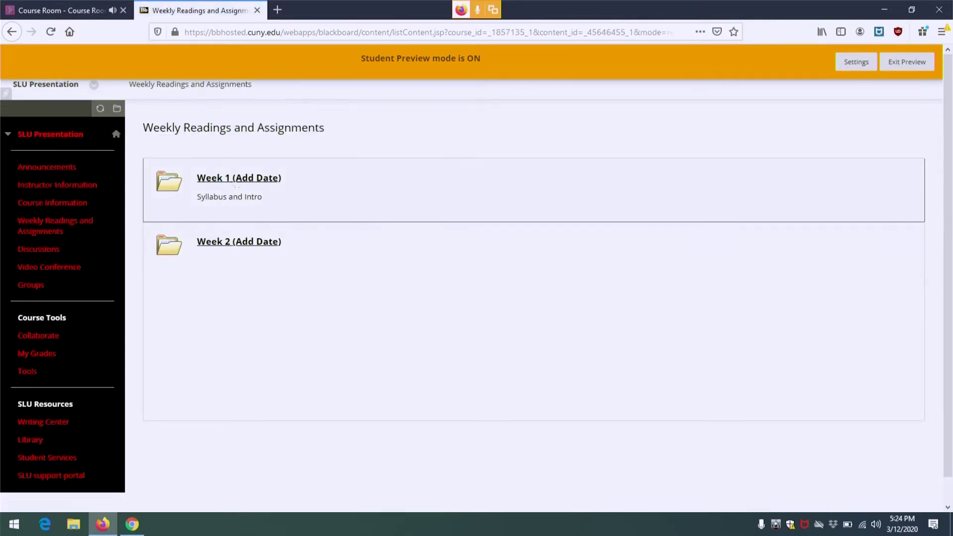
View the Intro forum and Introduction Session from the Week 1 folder, and the submission history of the Week 2 Assignment
{"action": "left_click", "coordinate": [237, 179]}
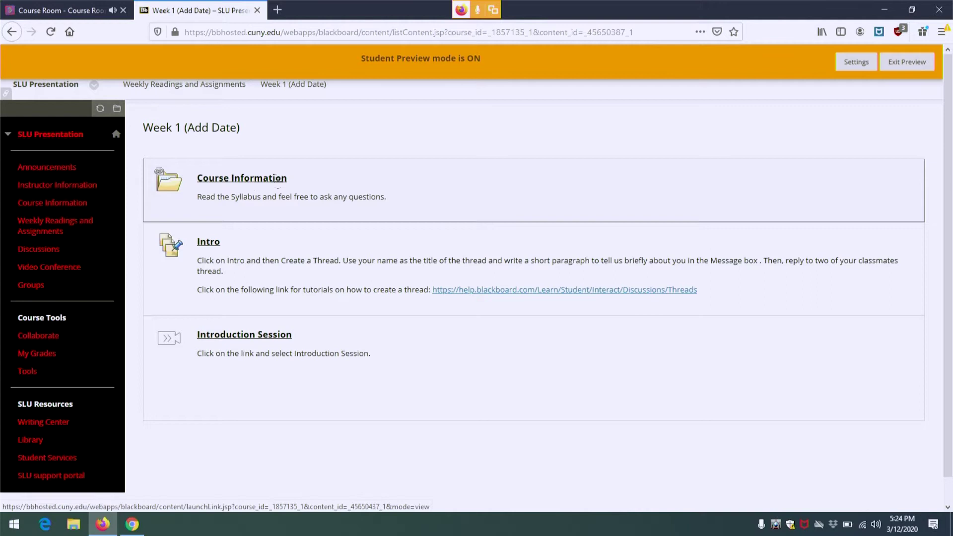
{"action": "left_click", "coordinate": [213, 244]}
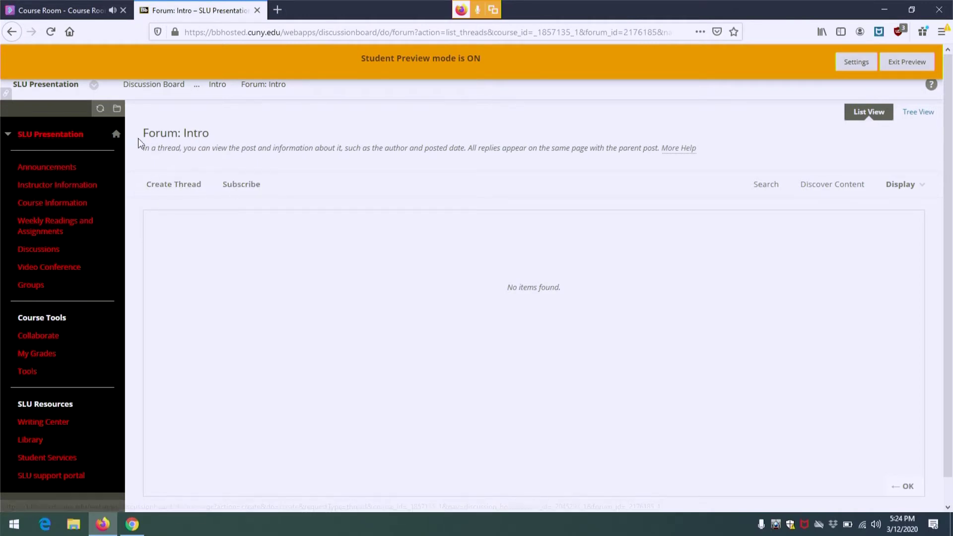
{"action": "left_click", "coordinate": [12, 32]}
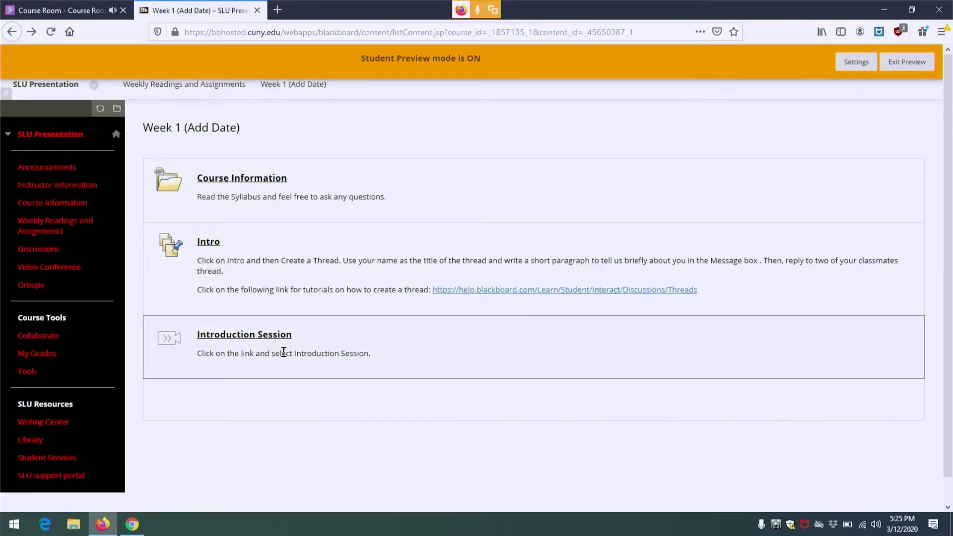
{"action": "left_click", "coordinate": [272, 335]}
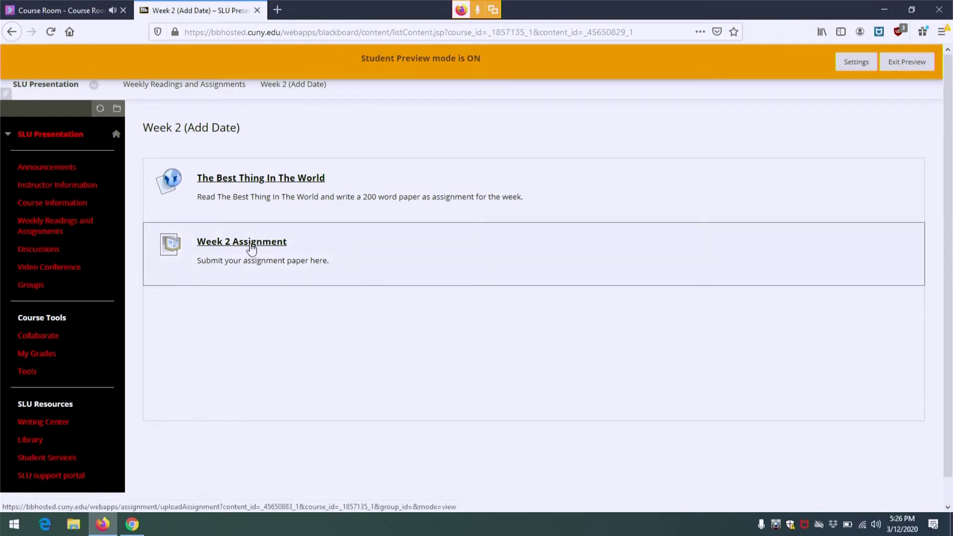
{"action": "left_click", "coordinate": [244, 247]}
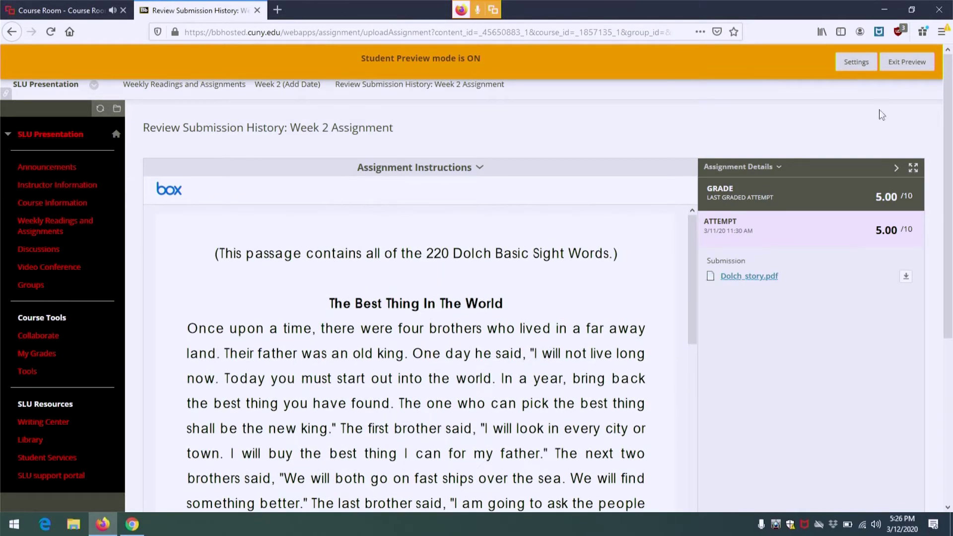
Exit student preview, deleting the preview user and all its data, and re-enter student preview from the course's Announcements page
{"action": "left_click", "coordinate": [916, 67]}
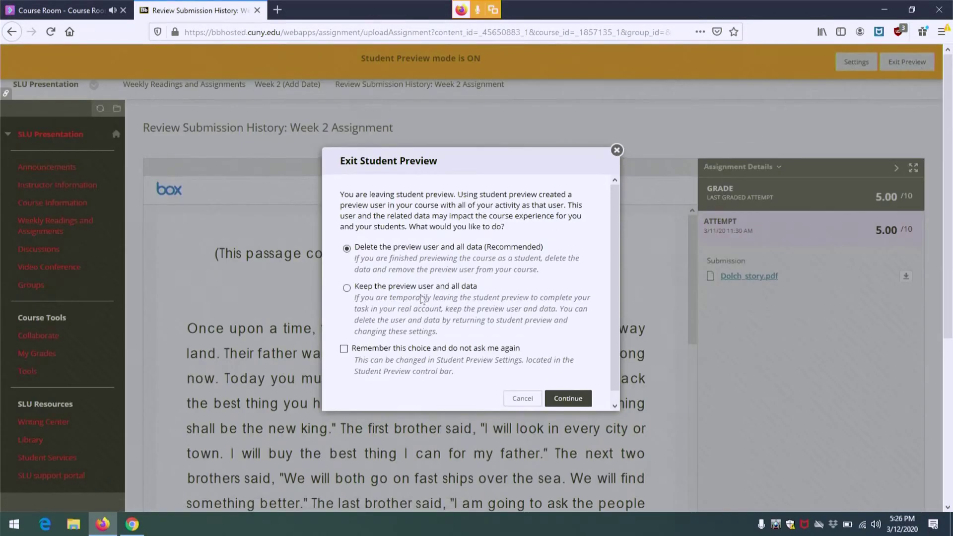
{"action": "left_click", "coordinate": [568, 399]}
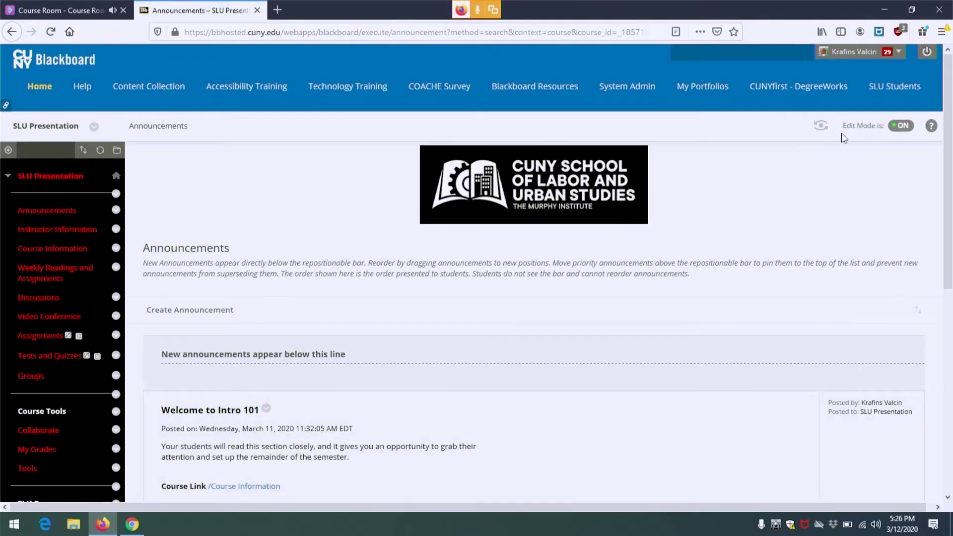
{"action": "left_click", "coordinate": [823, 127]}
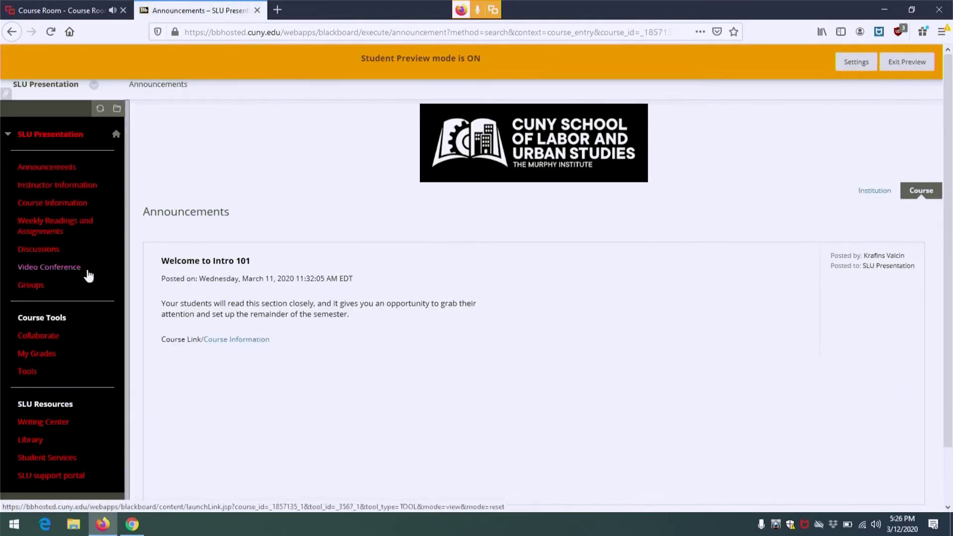
View the Introduction Session link in the Week 1 folder of Weekly Readings and Assignments and return to that folder
{"action": "left_click", "coordinate": [51, 222]}
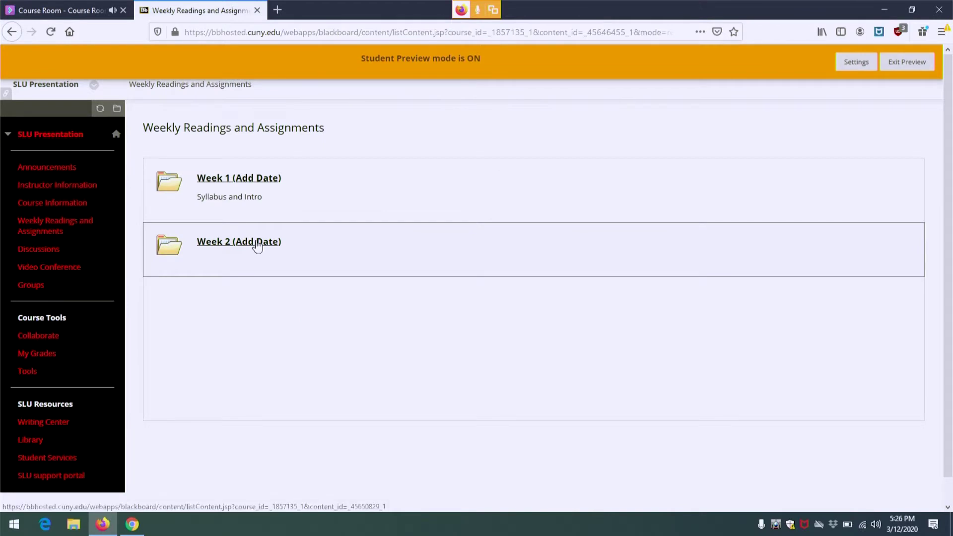
{"action": "left_click", "coordinate": [246, 179]}
{"action": "left_click", "coordinate": [247, 341]}
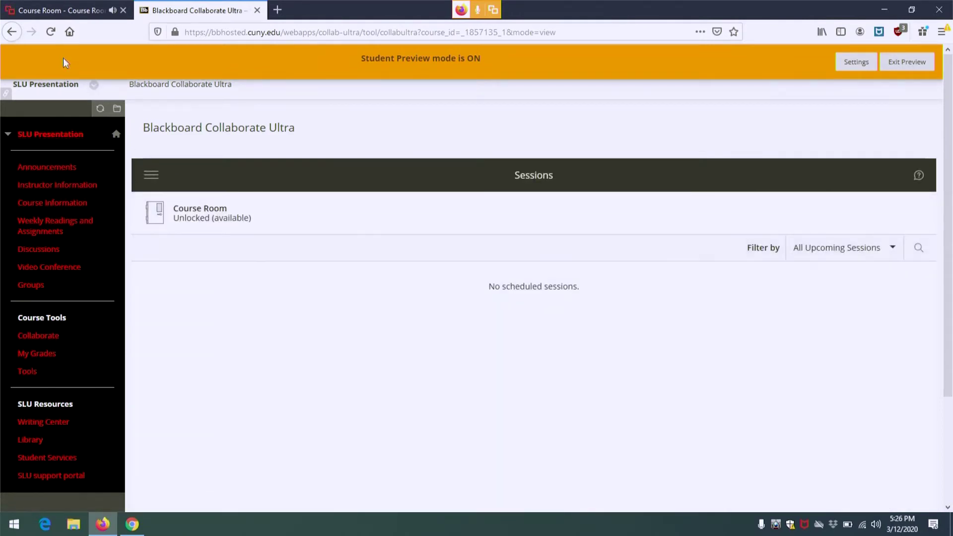
{"action": "left_click", "coordinate": [44, 221]}
{"action": "left_click", "coordinate": [249, 180]}
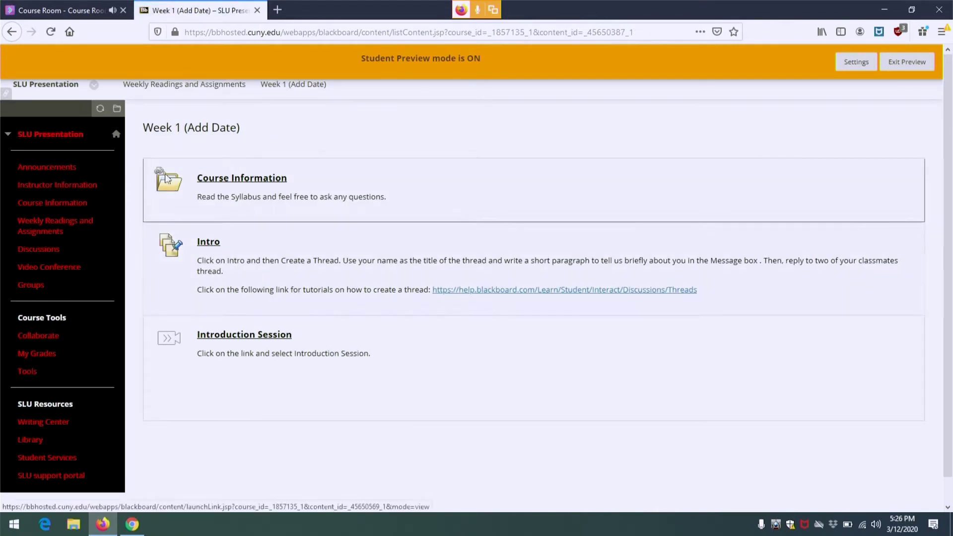
Open the Week 2 Assignment from the Week 2 folder and display the text editor for a written submission
{"action": "left_click", "coordinate": [11, 31]}
{"action": "left_click", "coordinate": [243, 248]}
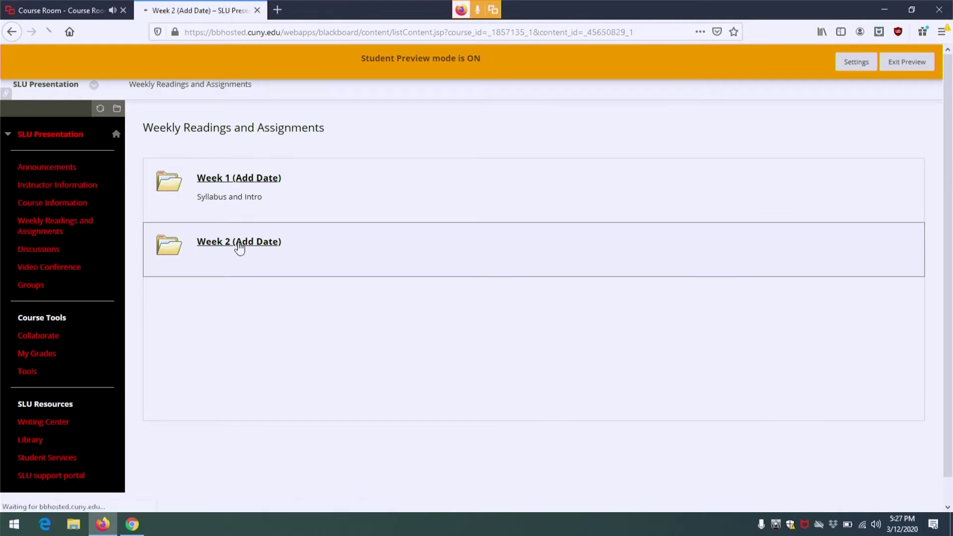
{"action": "left_click", "coordinate": [243, 248]}
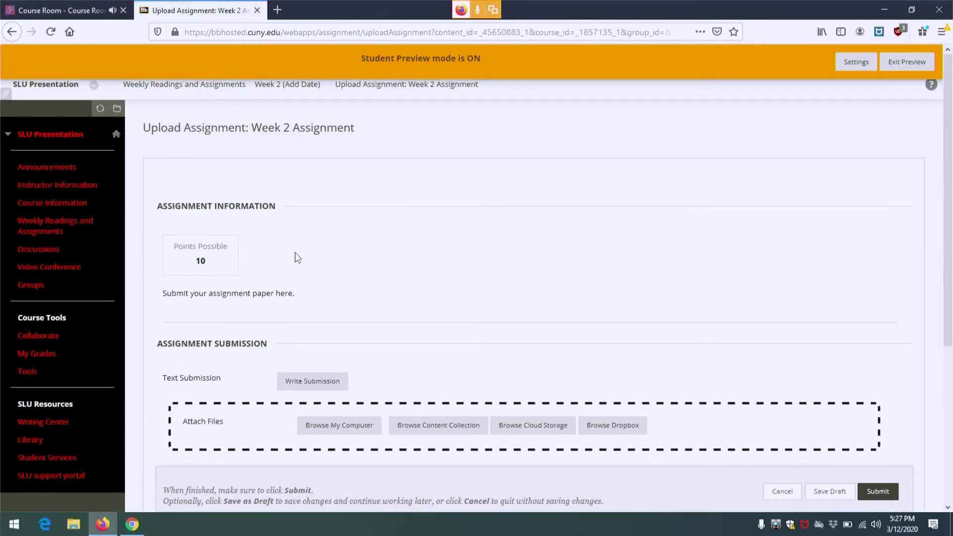
{"action": "scroll", "coordinate": [437, 313], "scroll_direction": "down", "scroll_amount": 3}
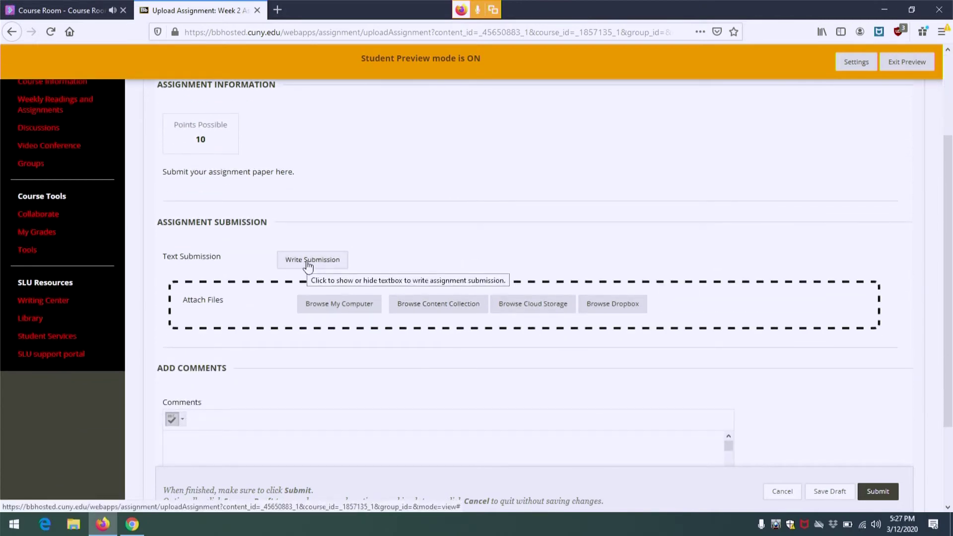
{"action": "left_click", "coordinate": [309, 265]}
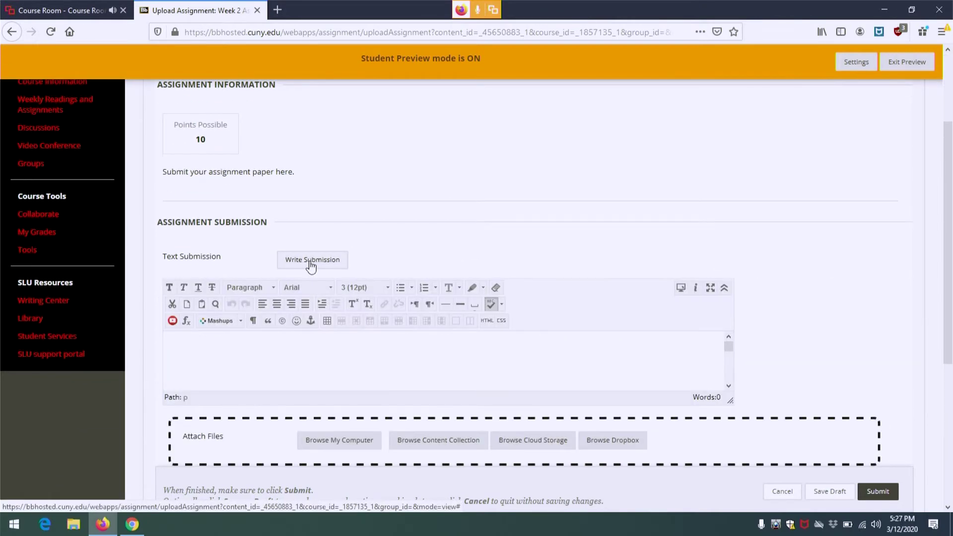
{"action": "left_click", "coordinate": [253, 356]}
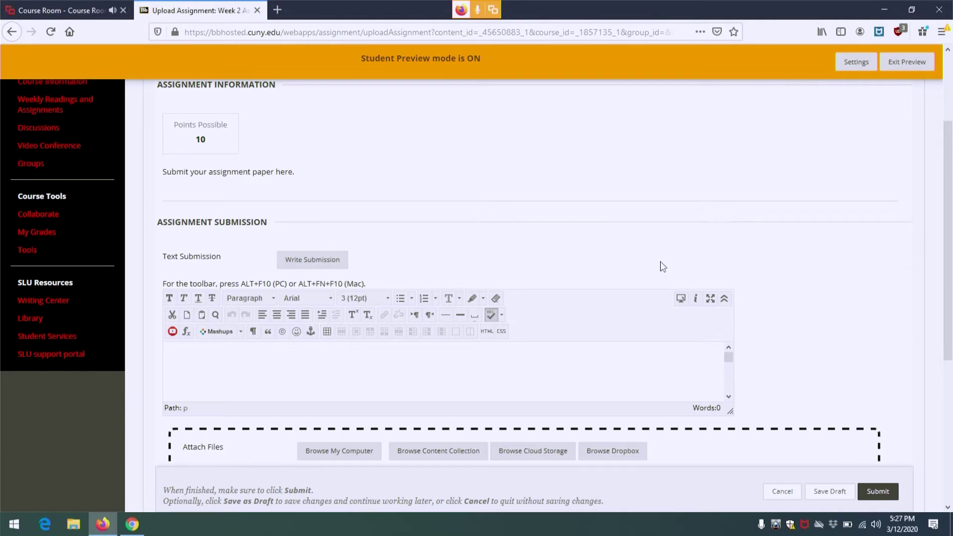
{"action": "scroll", "coordinate": [715, 269], "scroll_direction": "down", "scroll_amount": 5}
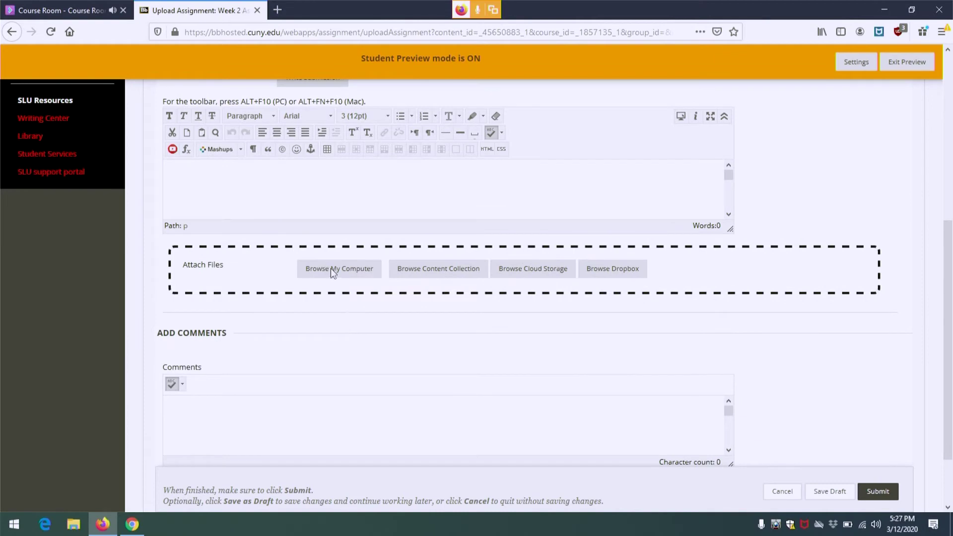
{"action": "left_click", "coordinate": [332, 270]}
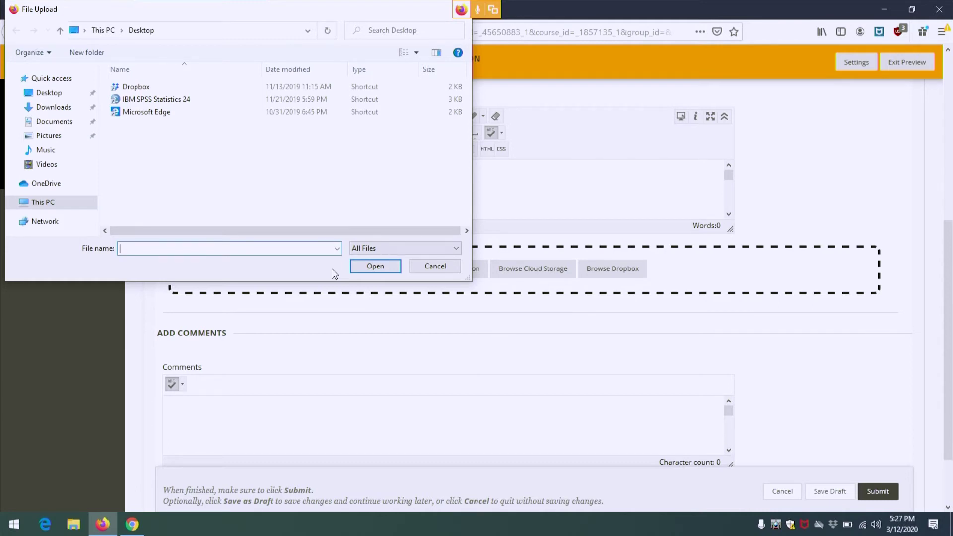
{"action": "left_click", "coordinate": [436, 266]}
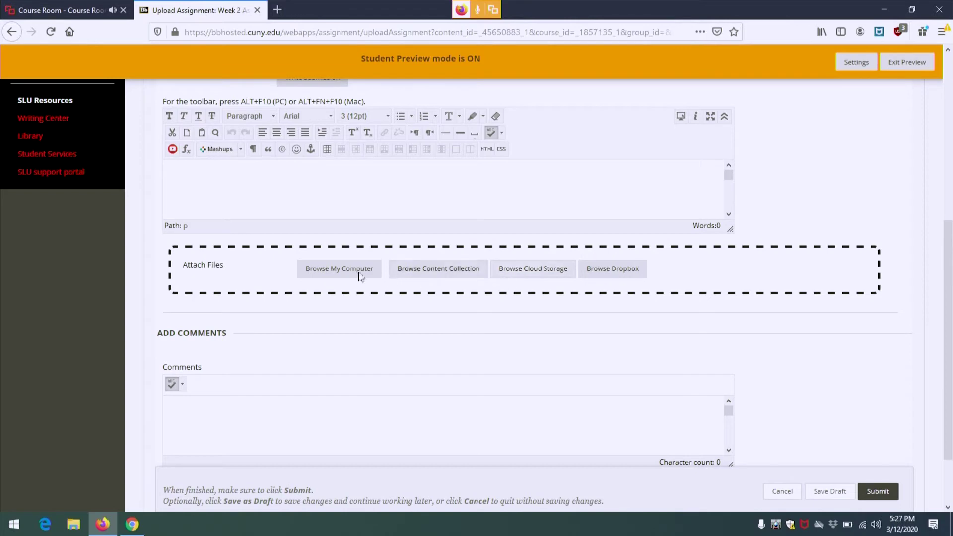
{"action": "left_click", "coordinate": [341, 271]}
{"action": "left_click", "coordinate": [147, 85]}
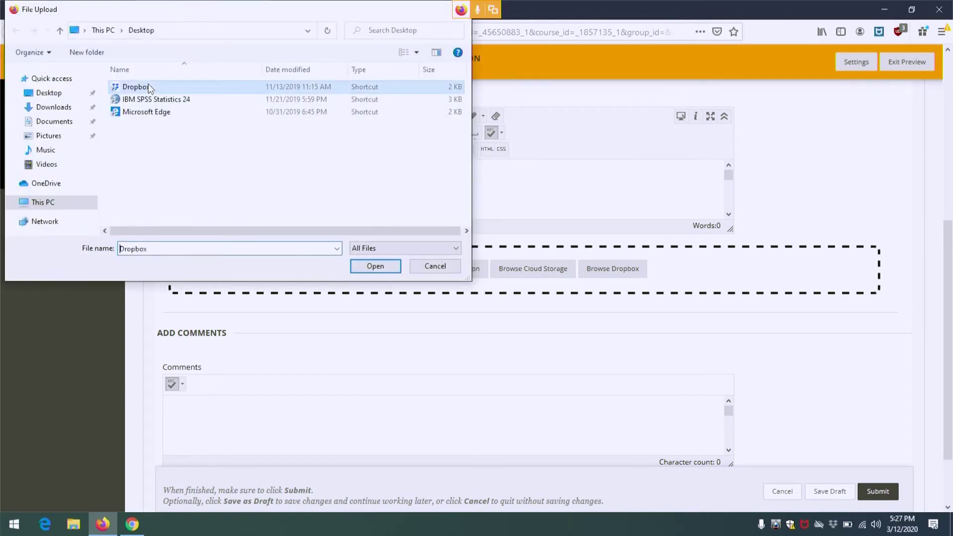
{"action": "left_click", "coordinate": [435, 266]}
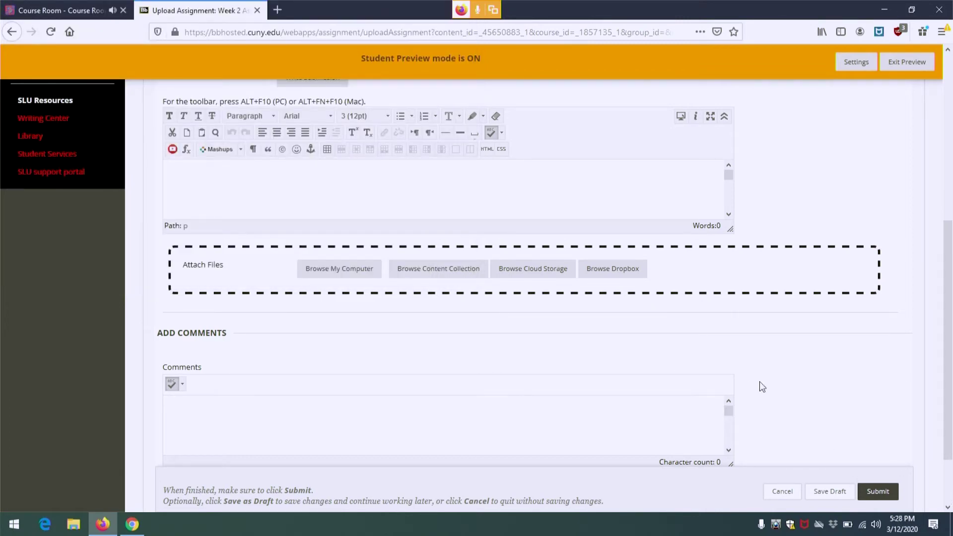
{"action": "left_click", "coordinate": [341, 268]}
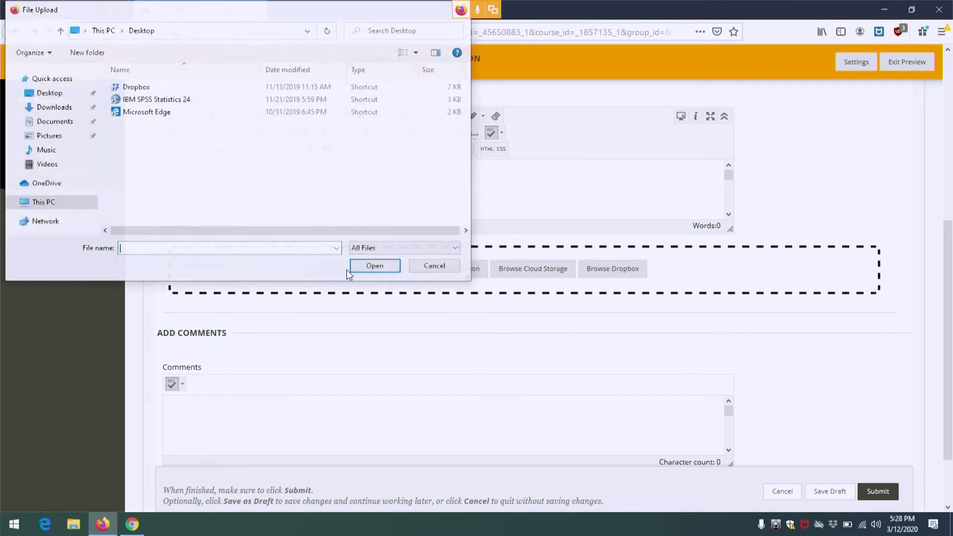
{"action": "left_click", "coordinate": [61, 122]}
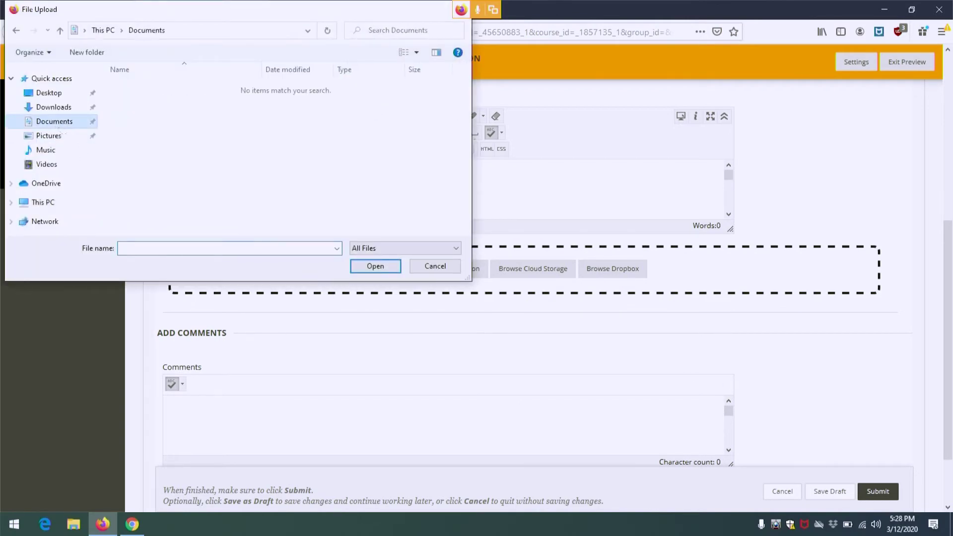
{"action": "left_click", "coordinate": [52, 109]}
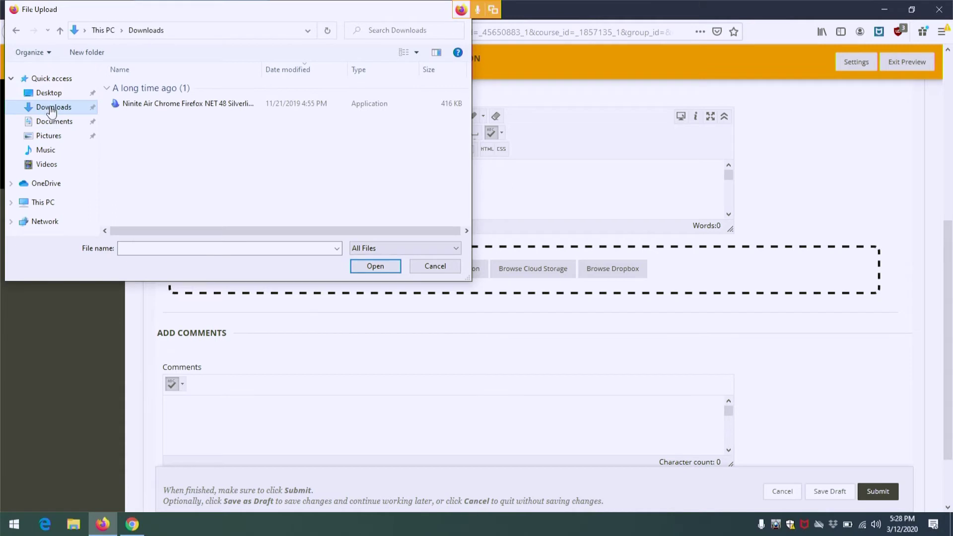
{"action": "left_click", "coordinate": [45, 204]}
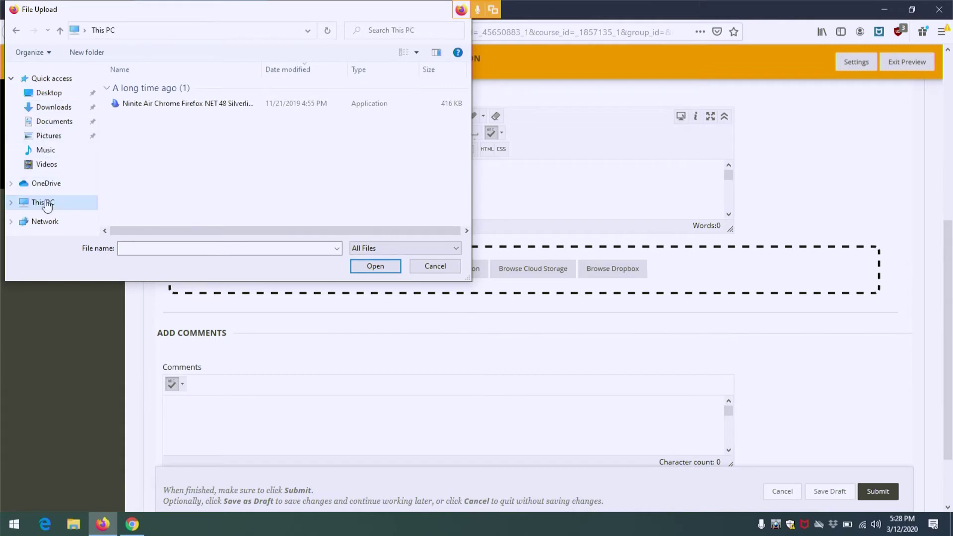
{"action": "left_click", "coordinate": [159, 130]}
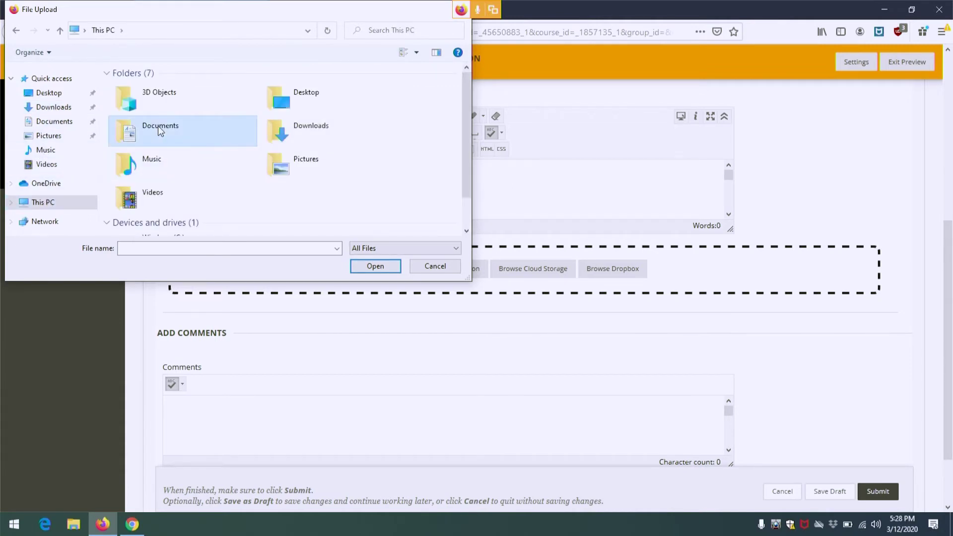
{"action": "double_click", "coordinate": [290, 127]}
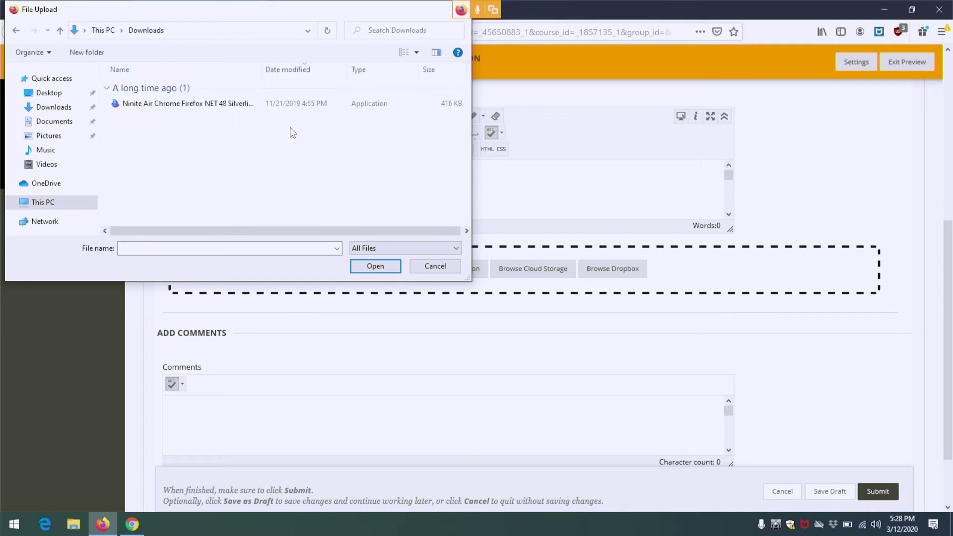
{"action": "left_click", "coordinate": [19, 31]}
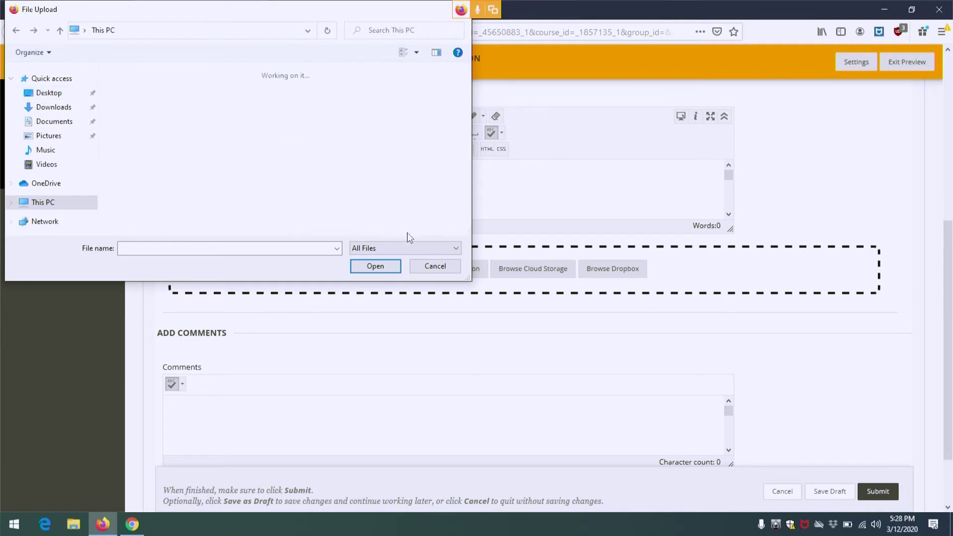
{"action": "left_click", "coordinate": [430, 267]}
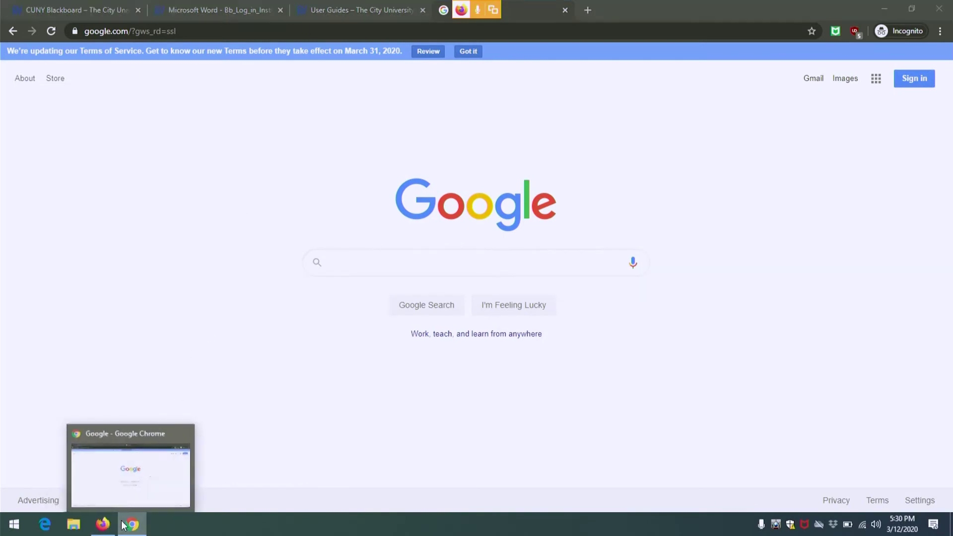
Switch back to Firefox, open The Best Thing In The World from the Week 2 folder and save dolch_story.pdf to the computer
{"action": "left_click", "coordinate": [103, 524]}
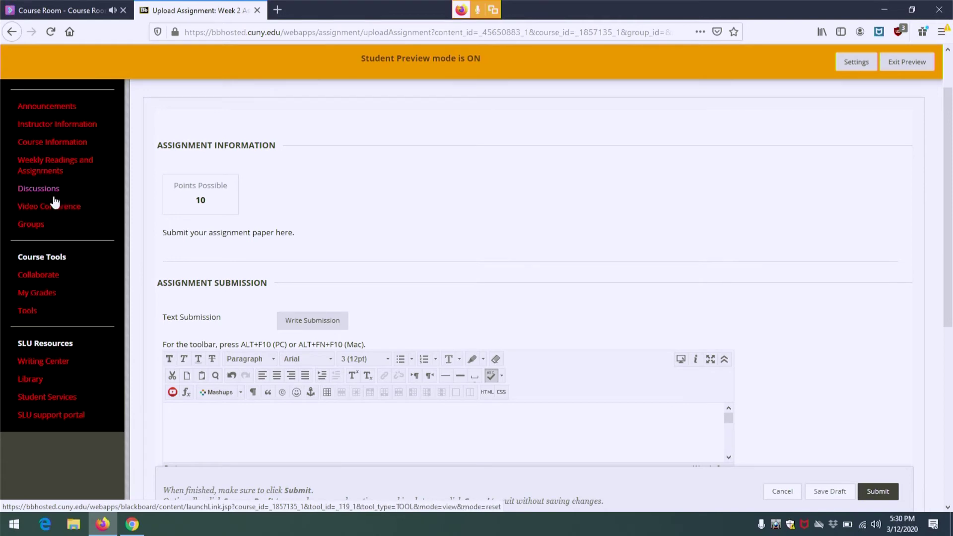
{"action": "left_click", "coordinate": [70, 170]}
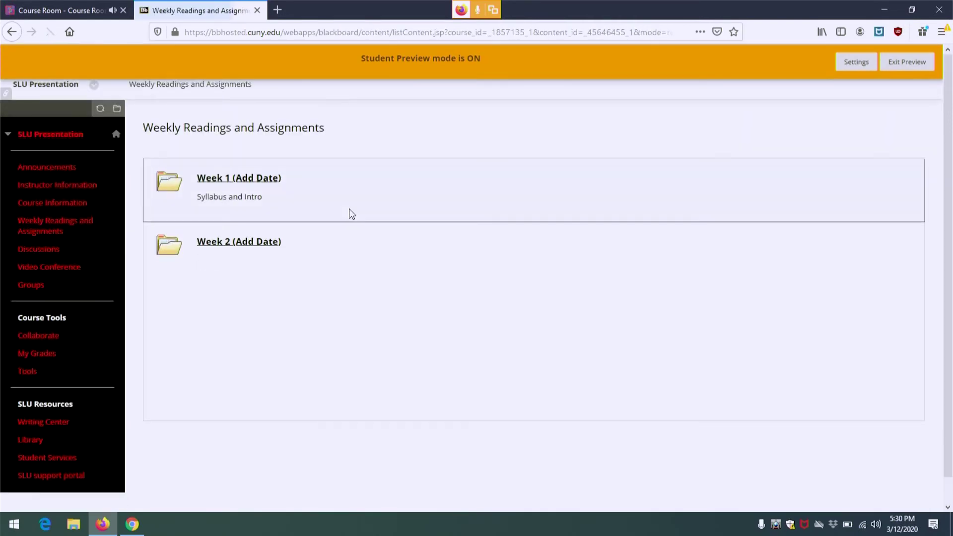
{"action": "left_click", "coordinate": [247, 249]}
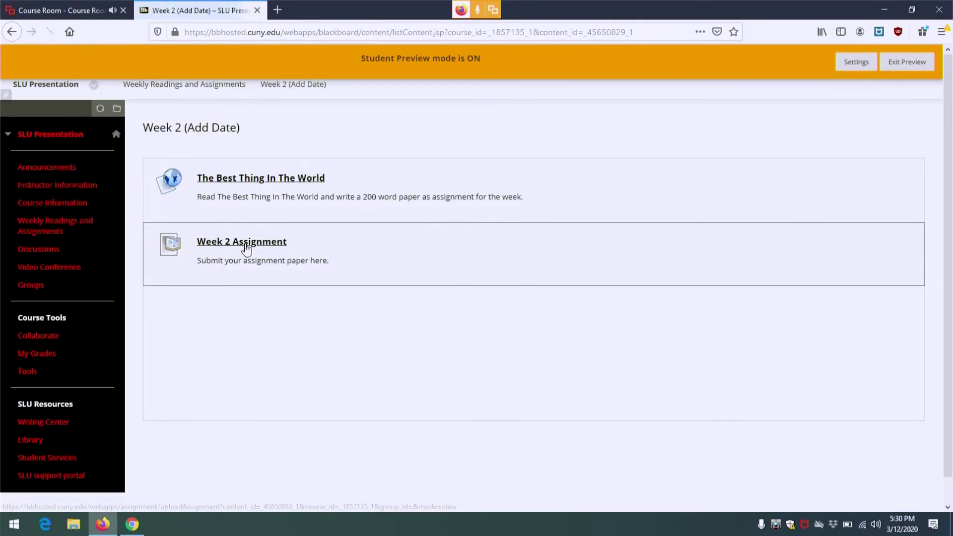
{"action": "left_click", "coordinate": [266, 181]}
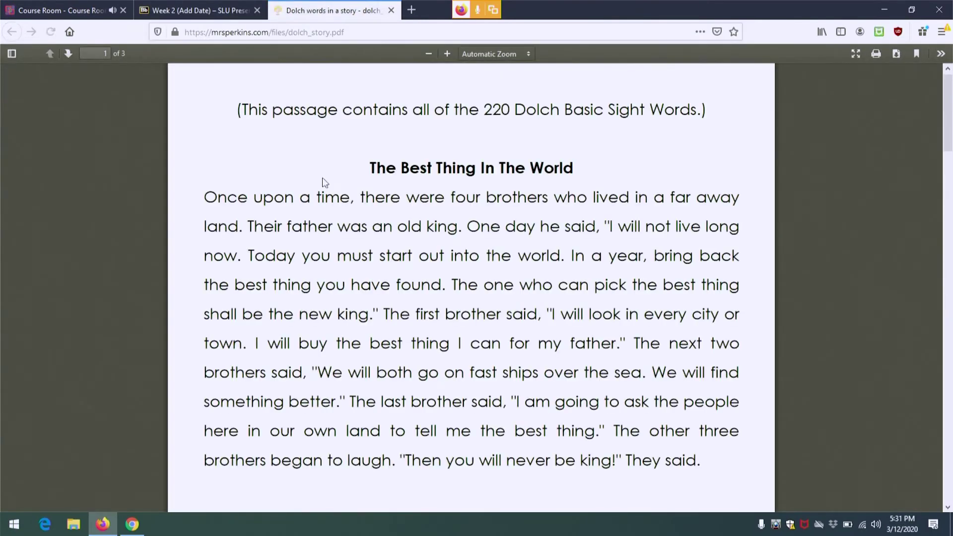
{"action": "left_click", "coordinate": [897, 54]}
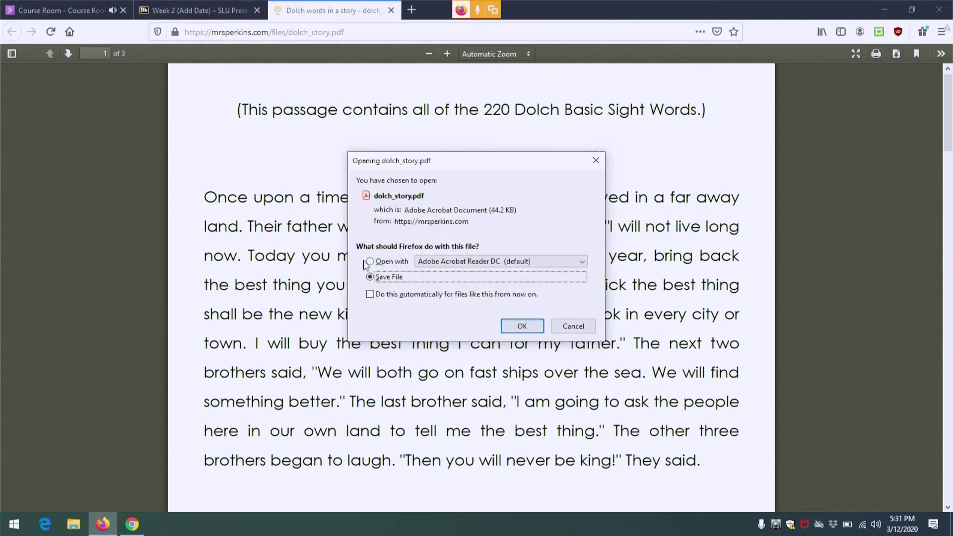
{"action": "left_click", "coordinate": [513, 328]}
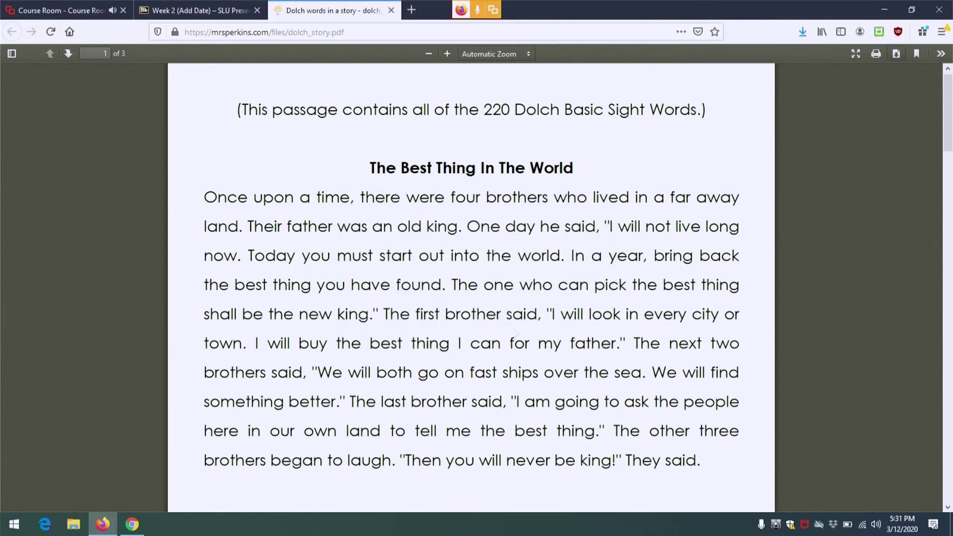
Attach dolch_story.pdf from the Downloads folder to the Week 2 Assignment and submit it
{"action": "left_click", "coordinate": [221, 9]}
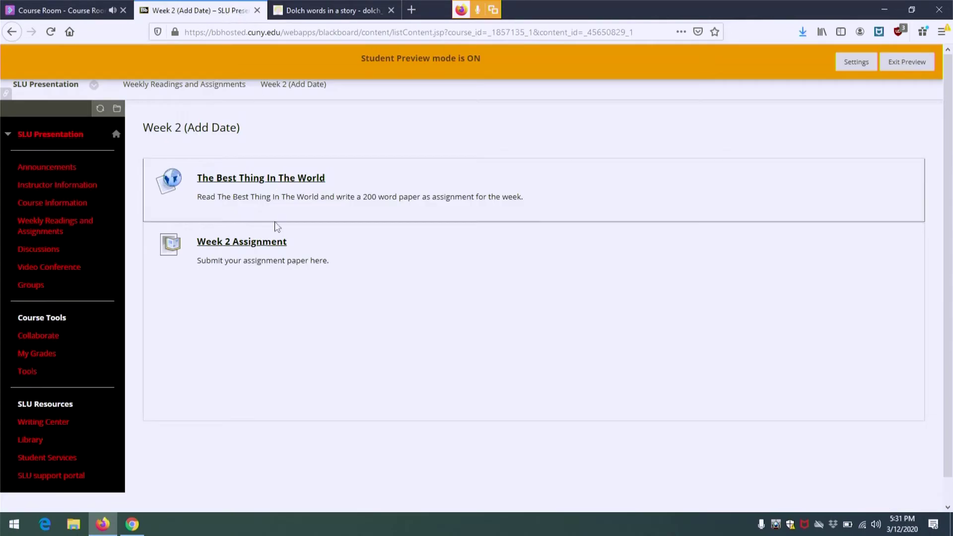
{"action": "left_click", "coordinate": [254, 247]}
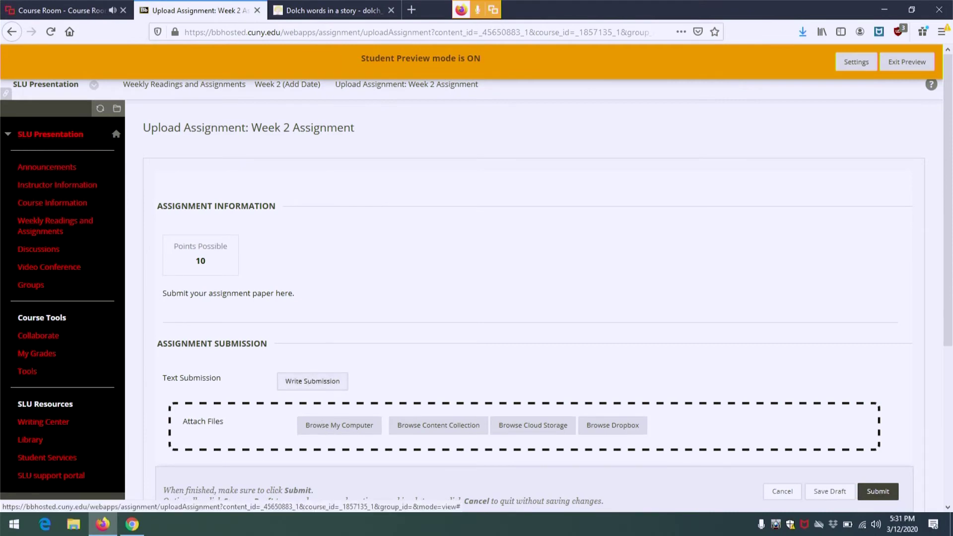
{"action": "left_click", "coordinate": [330, 429]}
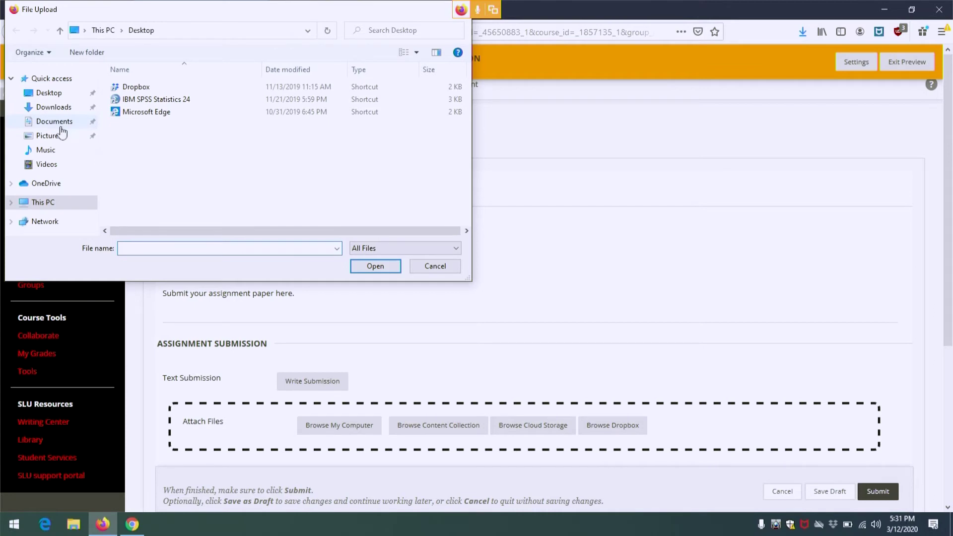
{"action": "left_click", "coordinate": [53, 108]}
{"action": "left_click", "coordinate": [140, 105]}
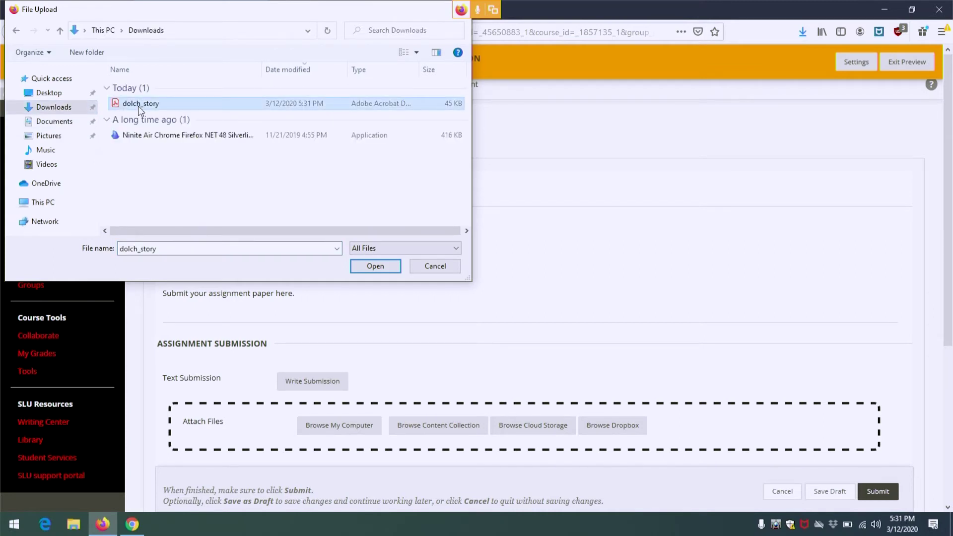
{"action": "left_click", "coordinate": [385, 269]}
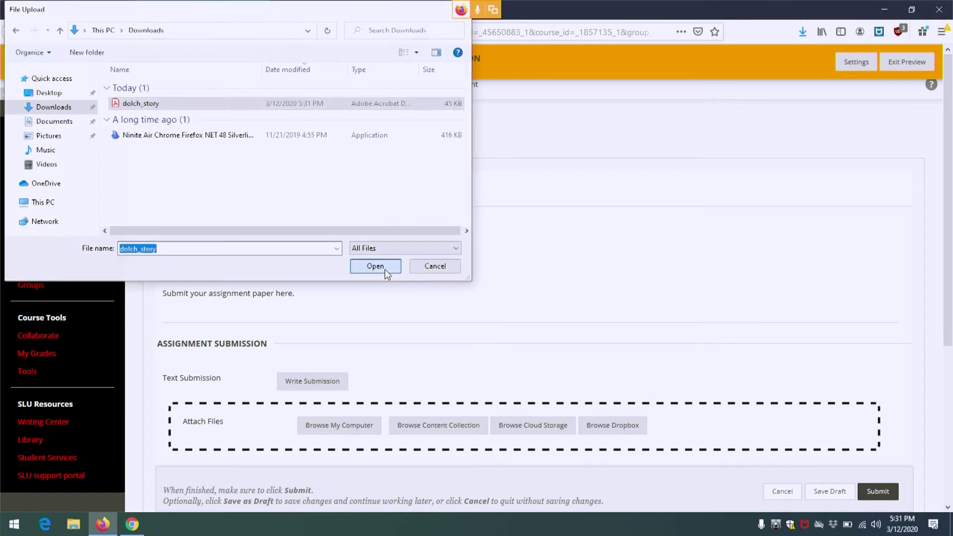
{"action": "scroll", "coordinate": [635, 331], "scroll_direction": "down", "scroll_amount": 3}
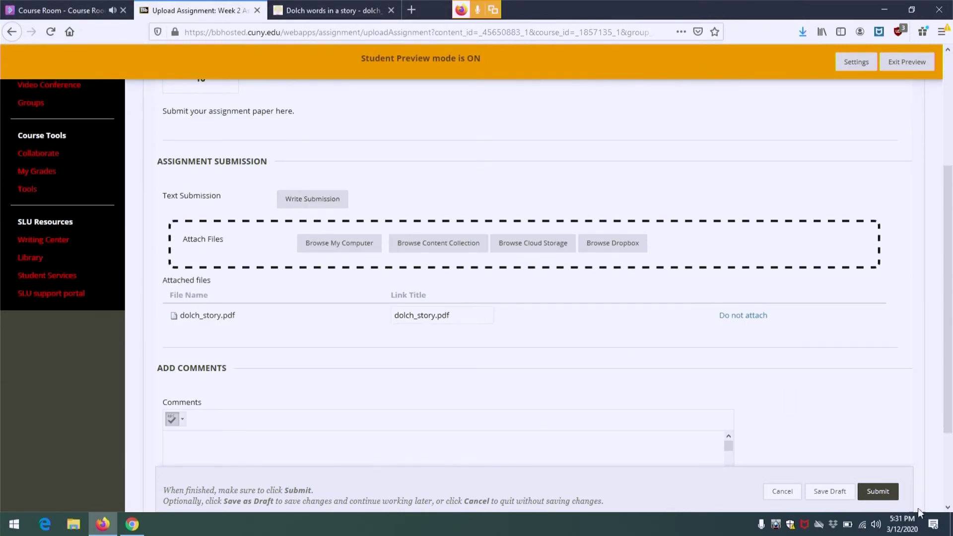
{"action": "left_click", "coordinate": [884, 493]}
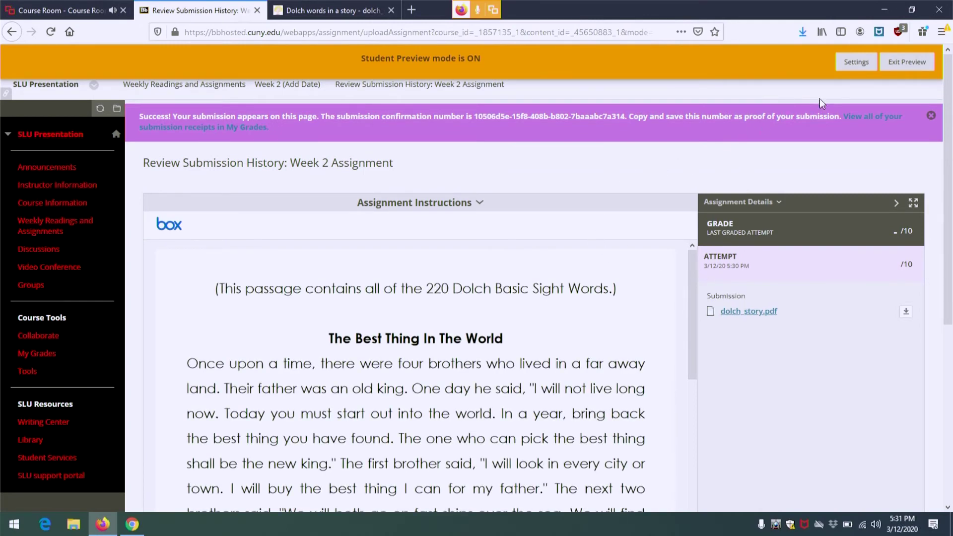
Exit student preview, keeping the preview user and all data, and open the Full Grade Center of the course
{"action": "left_click", "coordinate": [897, 63]}
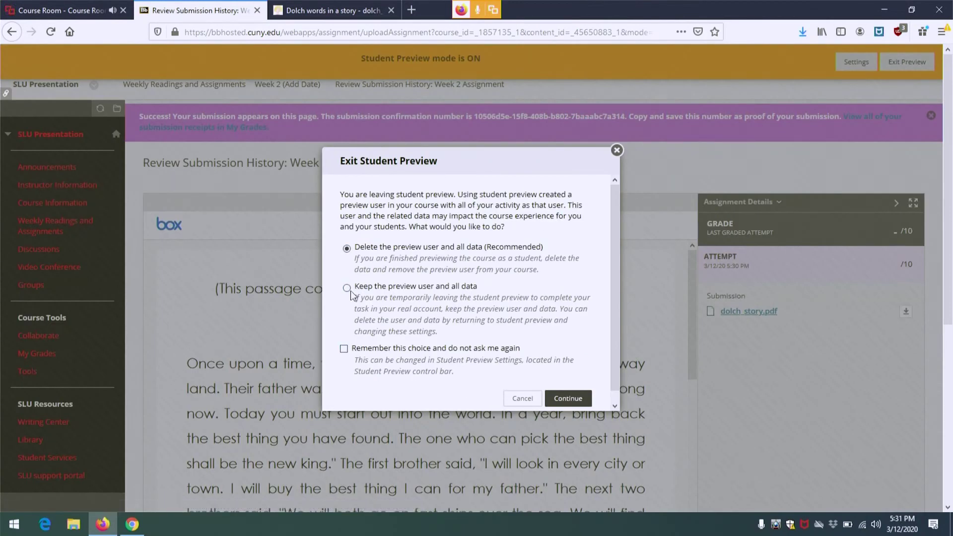
{"action": "left_click", "coordinate": [566, 398]}
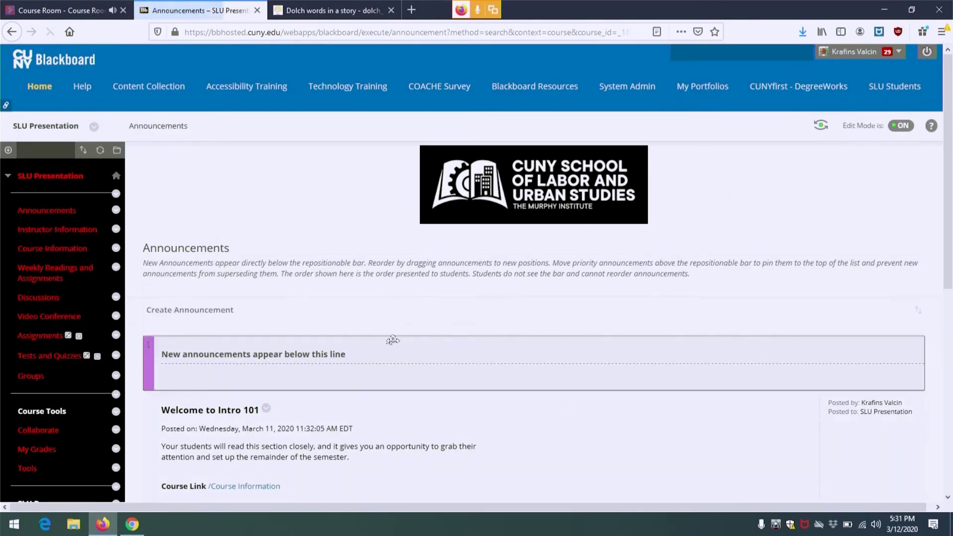
{"action": "scroll", "coordinate": [353, 318], "scroll_direction": "down", "scroll_amount": 6}
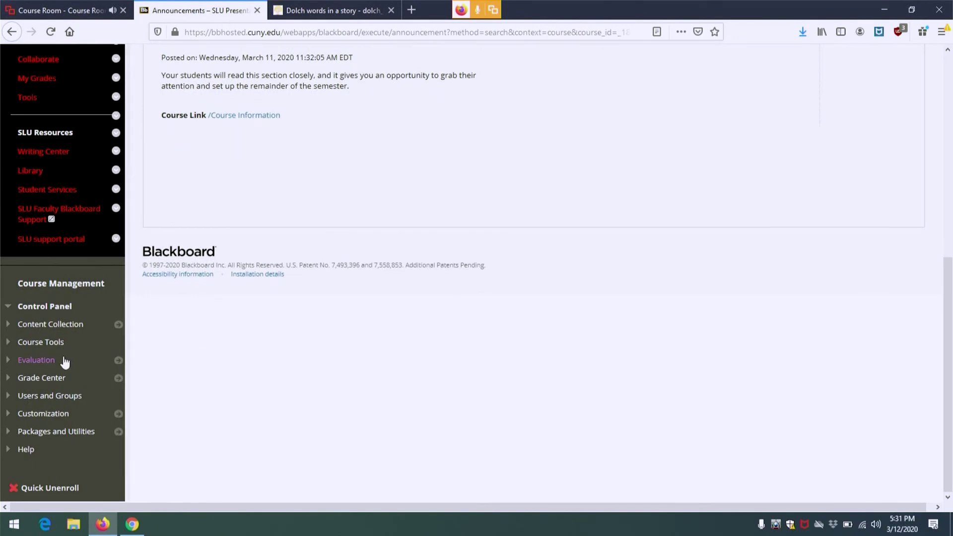
{"action": "left_click", "coordinate": [12, 380]}
{"action": "left_click", "coordinate": [58, 409]}
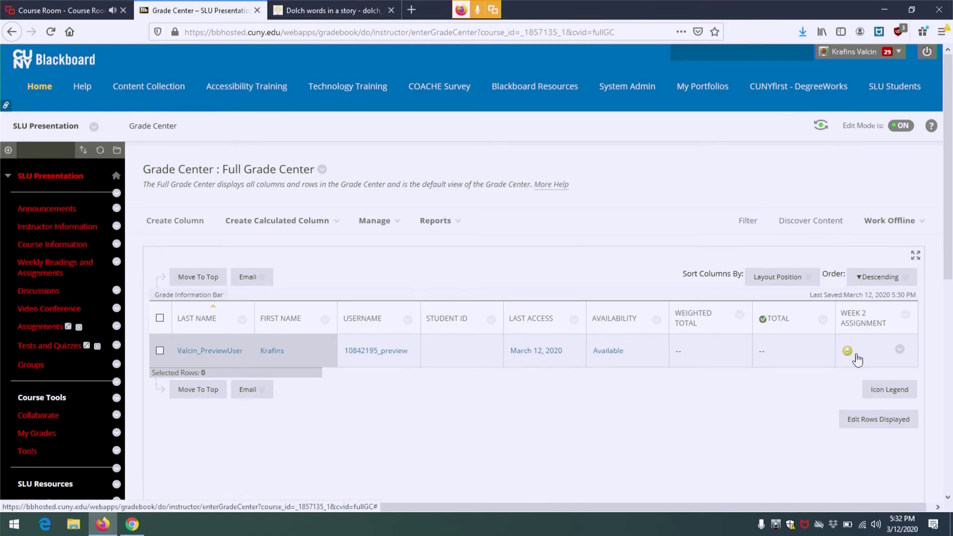
Open the preview user's 3/12/20 attempt in the Week 2 Assignment column for grading and view the submitted document
{"action": "left_click", "coordinate": [901, 351]}
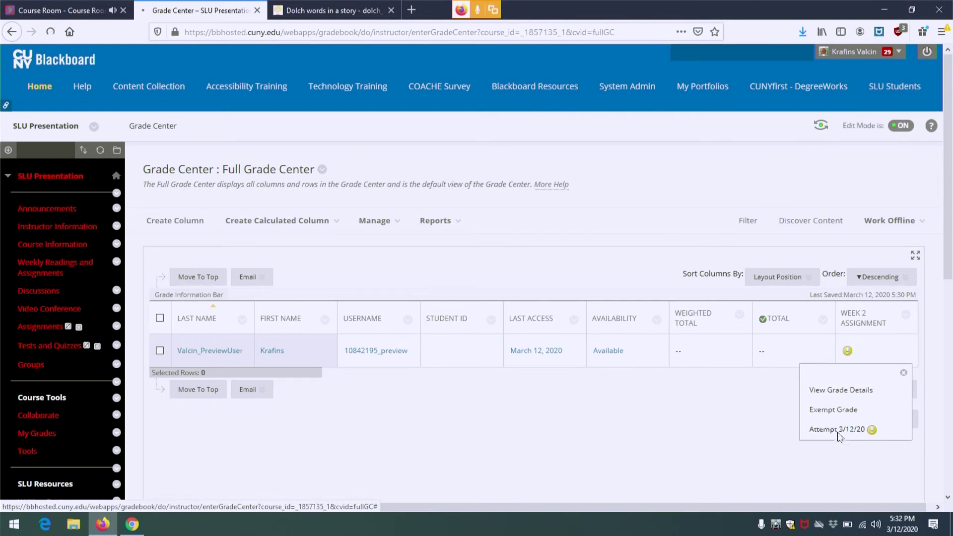
{"action": "left_click", "coordinate": [837, 430]}
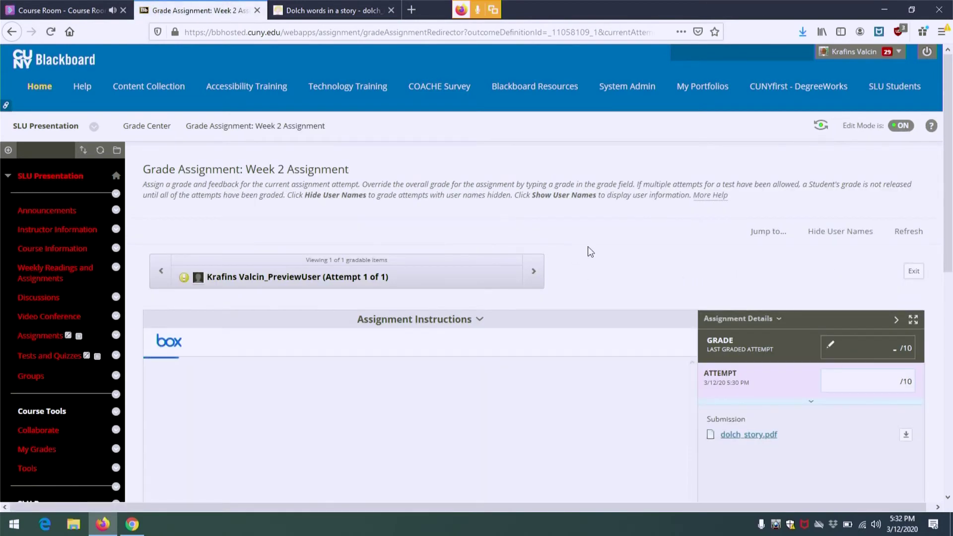
{"action": "scroll", "coordinate": [586, 254], "scroll_direction": "down", "scroll_amount": 3}
{"action": "scroll", "coordinate": [591, 248], "scroll_direction": "down", "scroll_amount": 2}
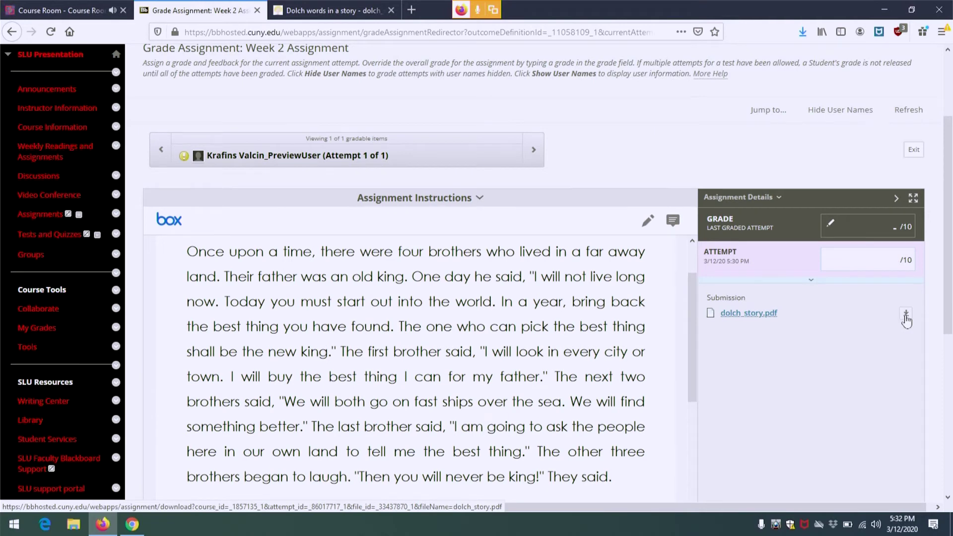
{"action": "left_click", "coordinate": [649, 220]}
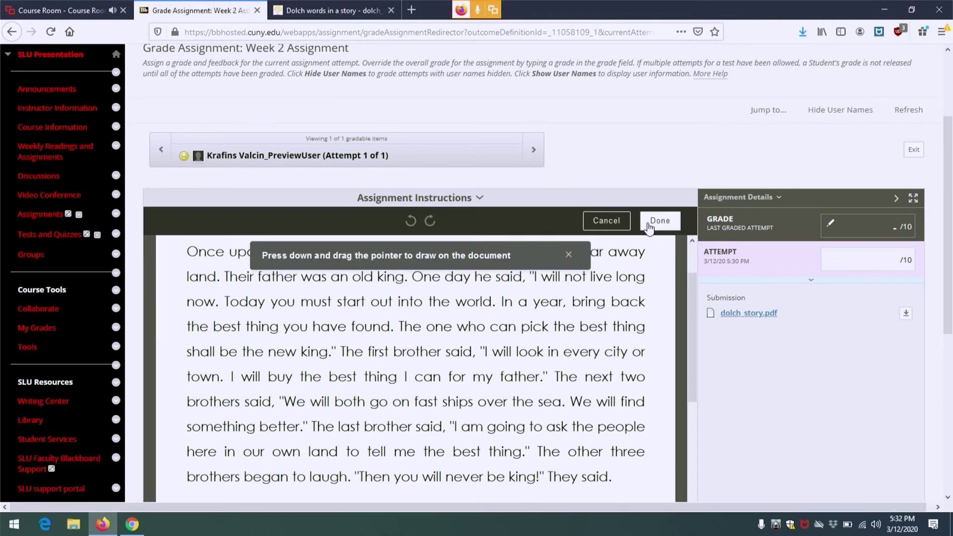
{"action": "left_click_drag", "start_coordinate": [445, 335], "coordinate": [570, 360]}
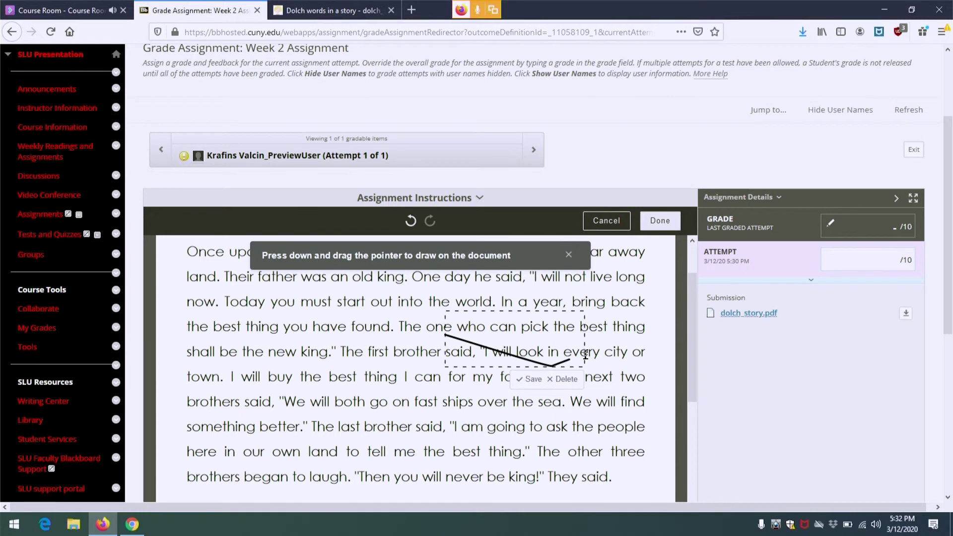
{"action": "left_click", "coordinate": [606, 220]}
{"action": "left_click", "coordinate": [672, 220]}
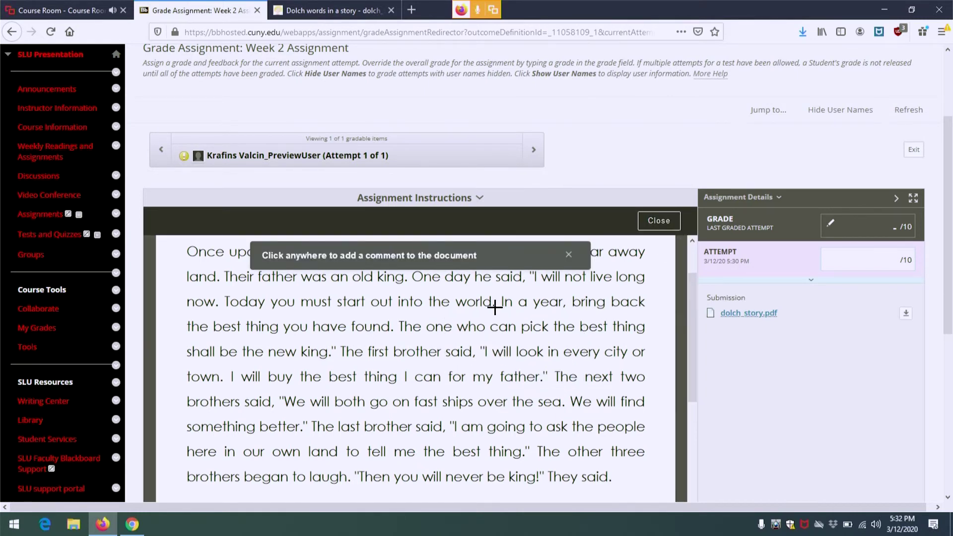
{"action": "left_click", "coordinate": [621, 361]}
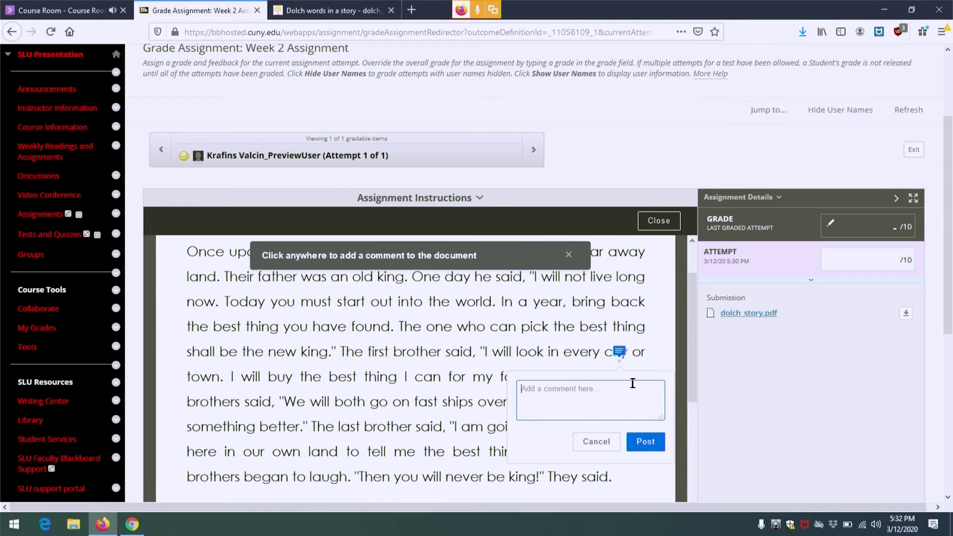
{"action": "left_click", "coordinate": [601, 444]}
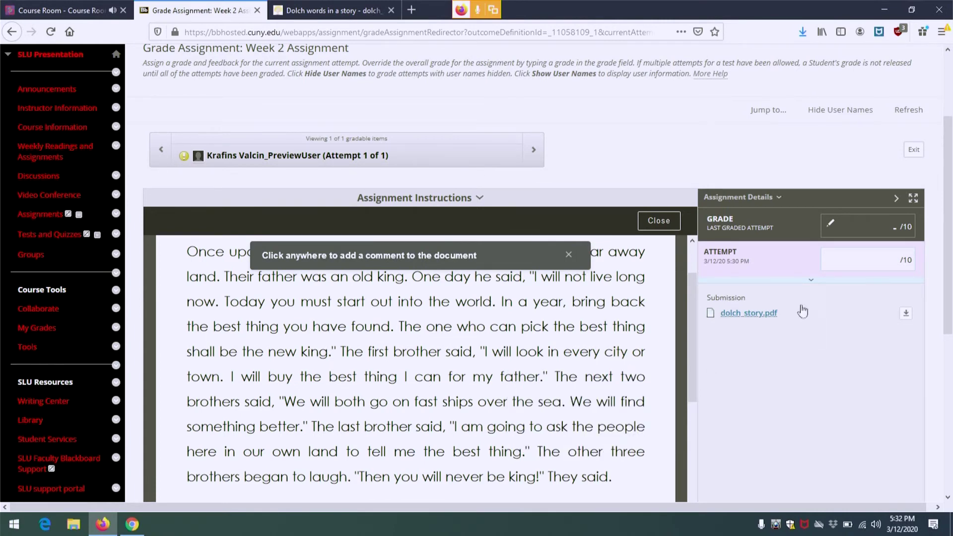
Enter "lljalfdsf" as feedback to the learner for the attempt and open the feedback in the full text editor
{"action": "left_click", "coordinate": [812, 281]}
{"action": "left_click", "coordinate": [764, 344]}
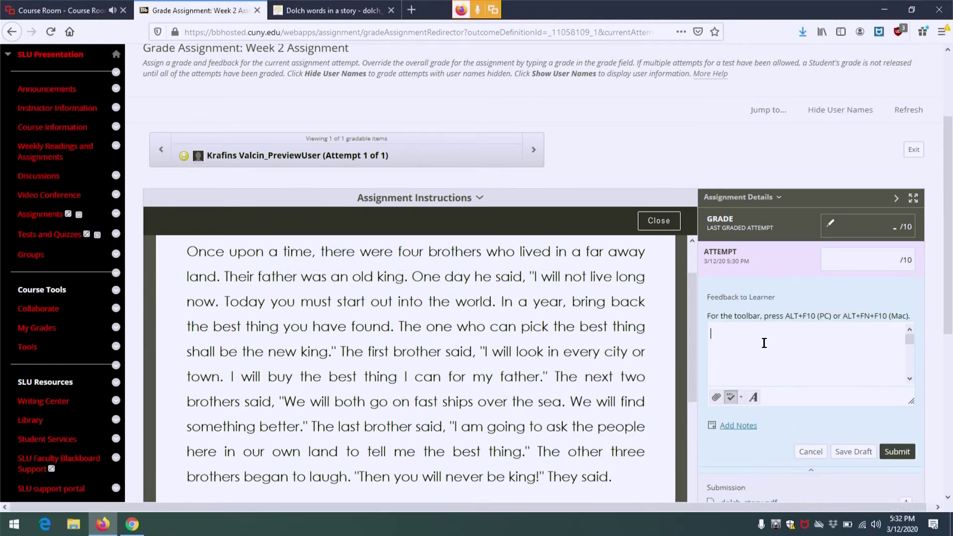
{"action": "type", "text": "lljalfdsf"}
{"action": "left_click", "coordinate": [742, 398]}
{"action": "left_click", "coordinate": [756, 400]}
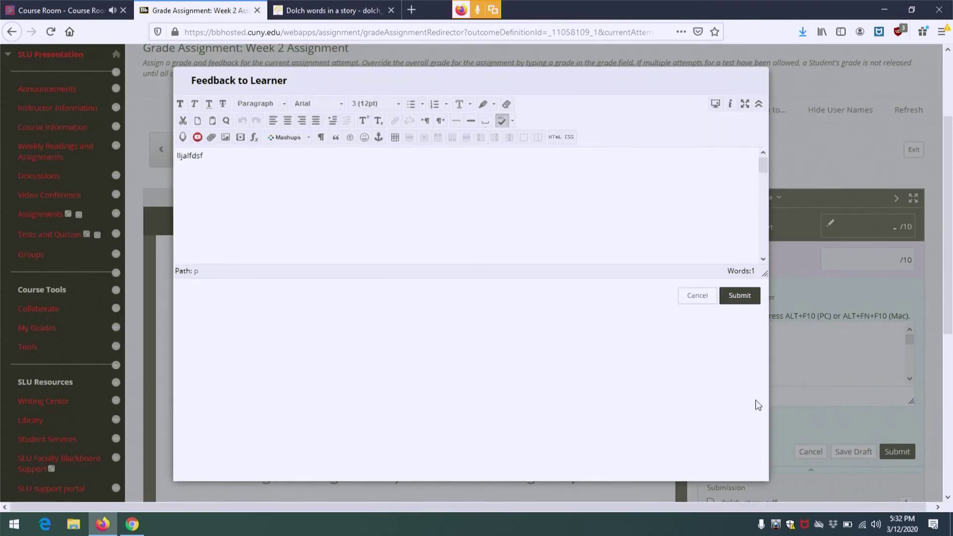
Look at the YouTube video option for the learner feedback, close it and cancel the full text editor
{"action": "left_click", "coordinate": [197, 139]}
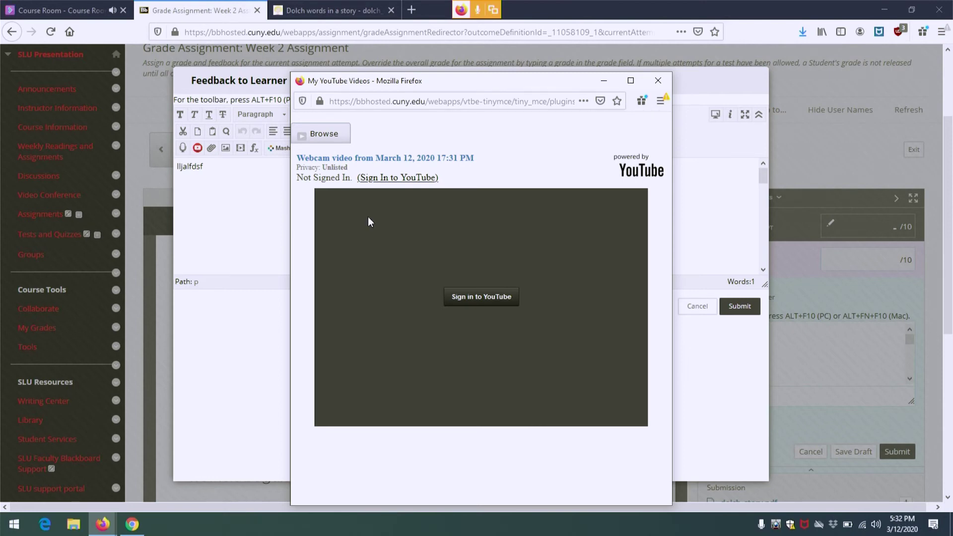
{"action": "left_click", "coordinate": [658, 80]}
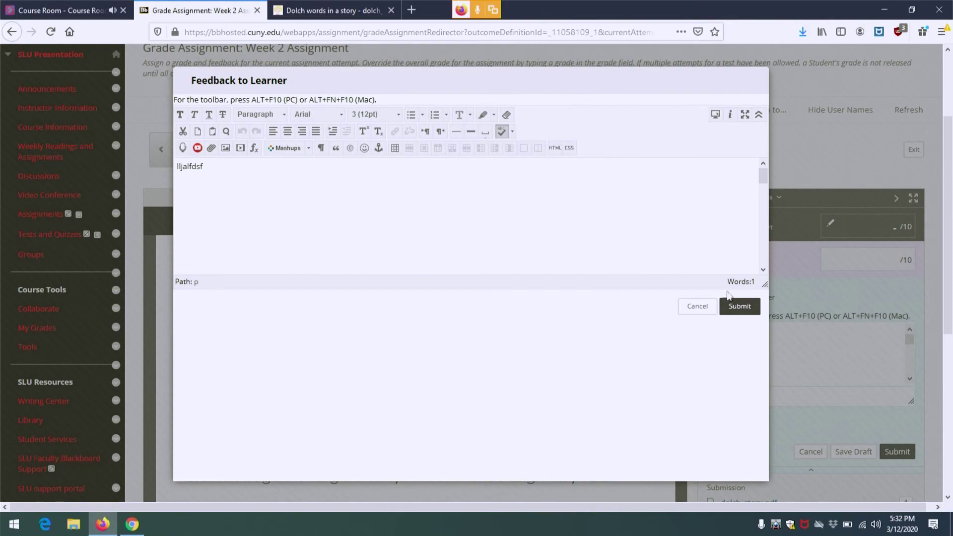
{"action": "left_click", "coordinate": [698, 307]}
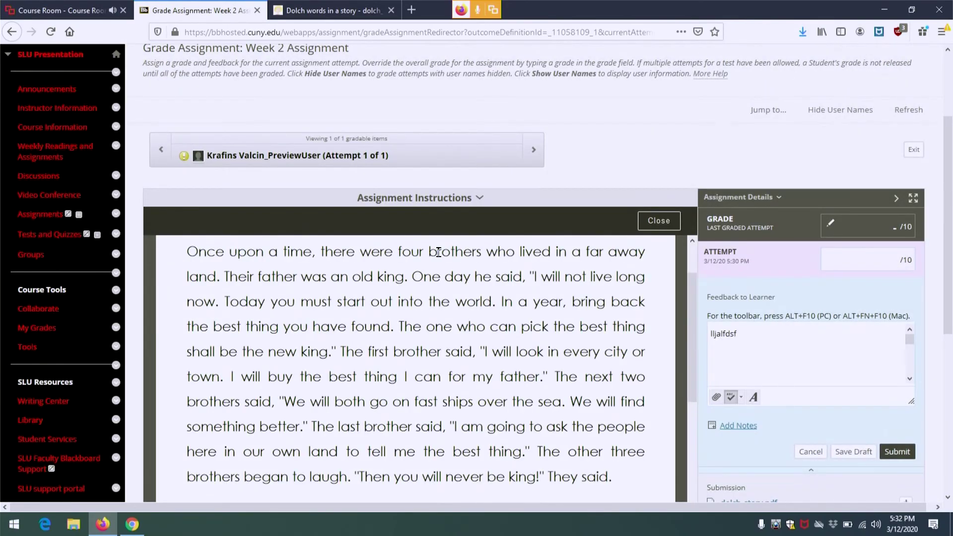
Leave the annotation mode of the submitted document, look through its pages and expand the assignment instructions above it
{"action": "scroll", "coordinate": [438, 250], "scroll_direction": "down", "scroll_amount": 3}
{"action": "scroll", "coordinate": [546, 248], "scroll_direction": "up", "scroll_amount": 3}
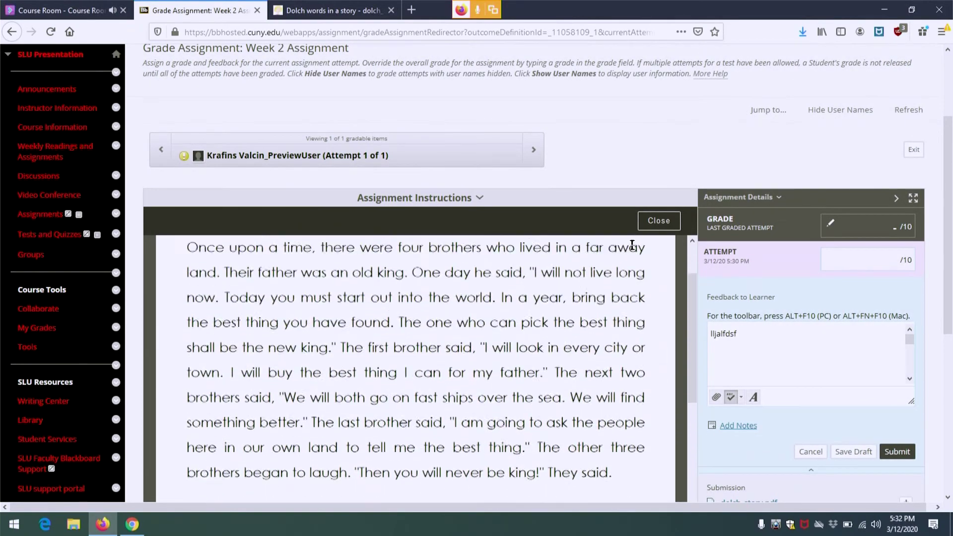
{"action": "left_click", "coordinate": [659, 220]}
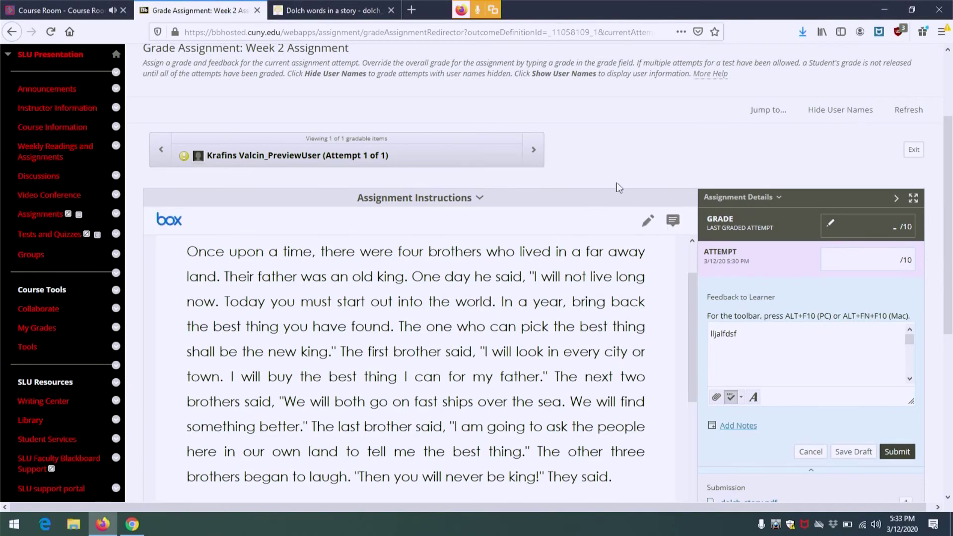
{"action": "scroll", "coordinate": [621, 191], "scroll_direction": "down", "scroll_amount": 6}
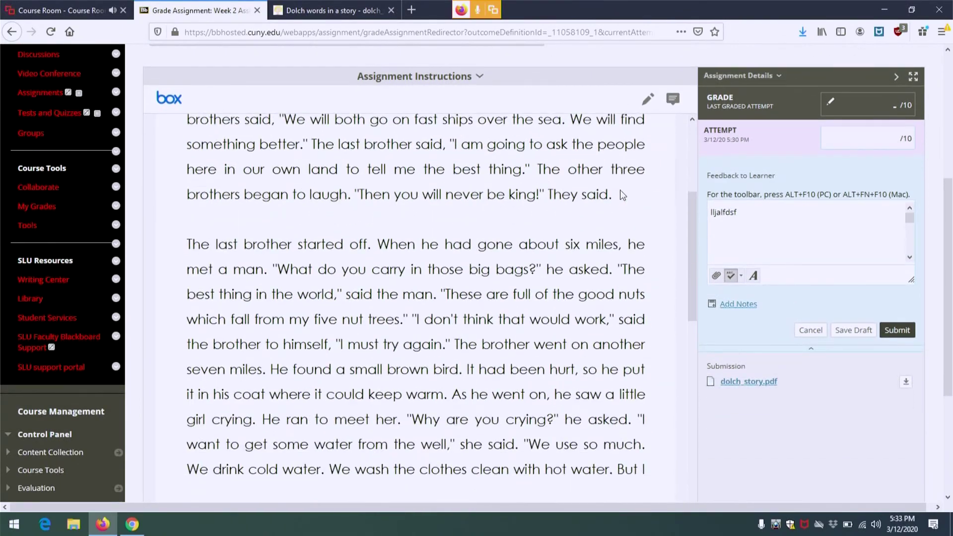
{"action": "scroll", "coordinate": [623, 195], "scroll_direction": "down", "scroll_amount": 10}
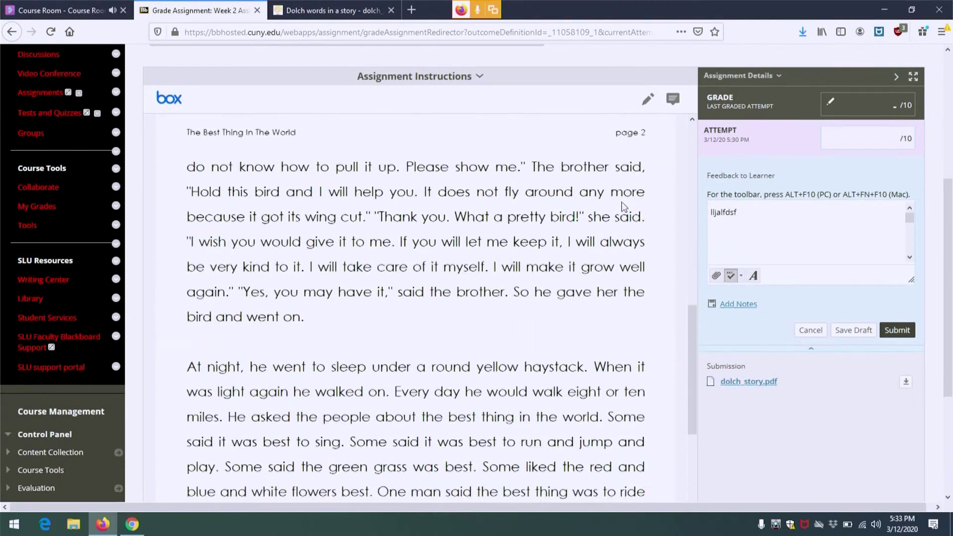
{"action": "scroll", "coordinate": [624, 199], "scroll_direction": "down", "scroll_amount": 5}
{"action": "scroll", "coordinate": [512, 188], "scroll_direction": "up", "scroll_amount": 10}
{"action": "scroll", "coordinate": [515, 171], "scroll_direction": "up", "scroll_amount": 3}
{"action": "left_click", "coordinate": [479, 77]}
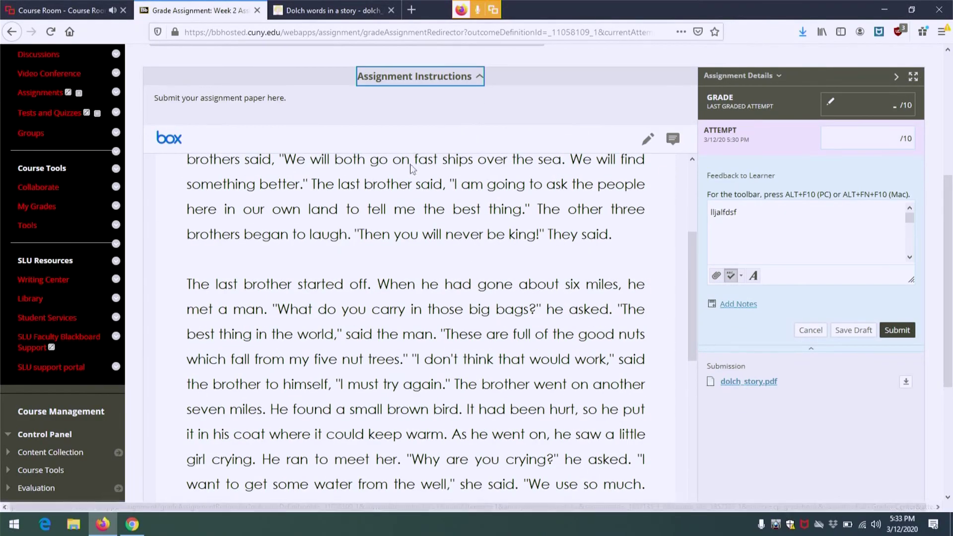
{"action": "scroll", "coordinate": [459, 206], "scroll_direction": "up", "scroll_amount": 5}
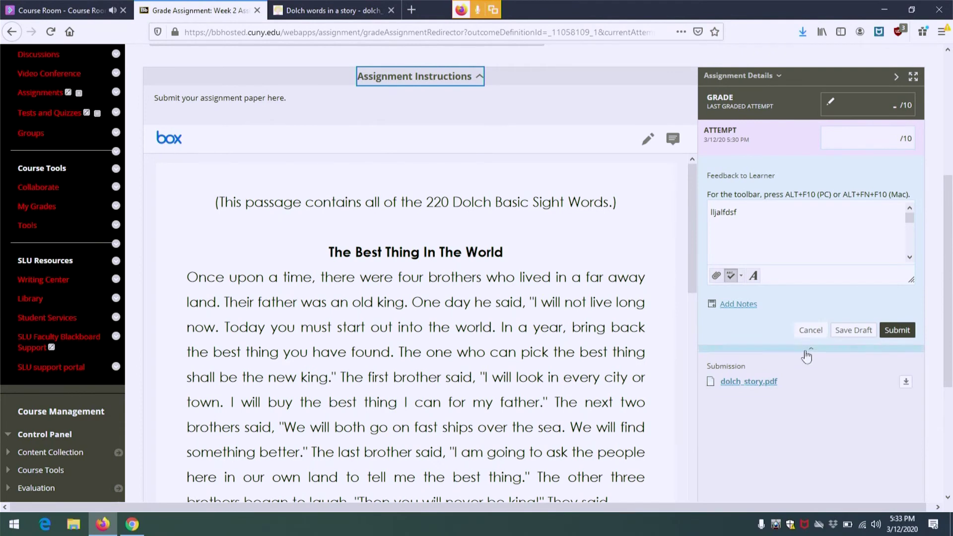
Give the attempt a grade of 5, append "fasdfdsf" to the learner feedback and submit the grade
{"action": "left_click", "coordinate": [879, 142]}
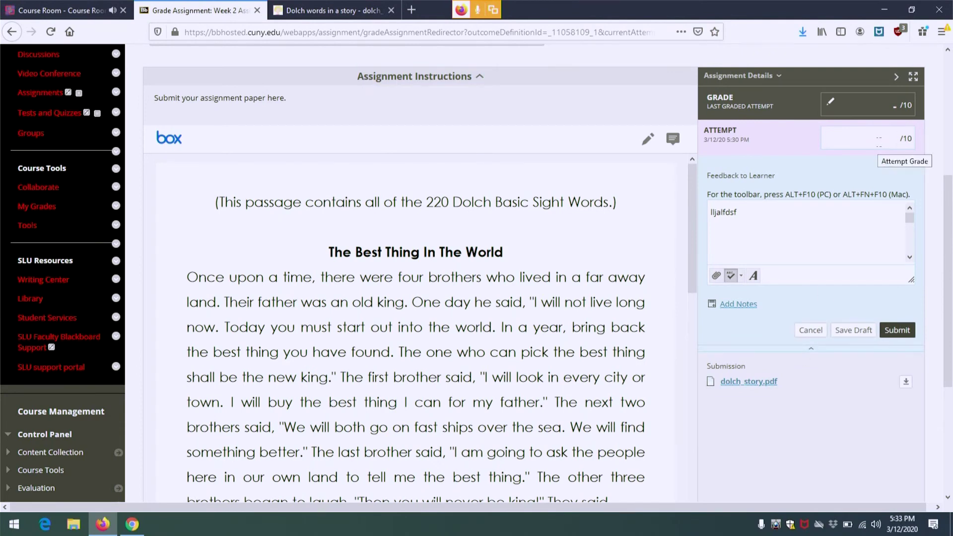
{"action": "type", "text": "10"}
{"action": "type", "text": "5"}
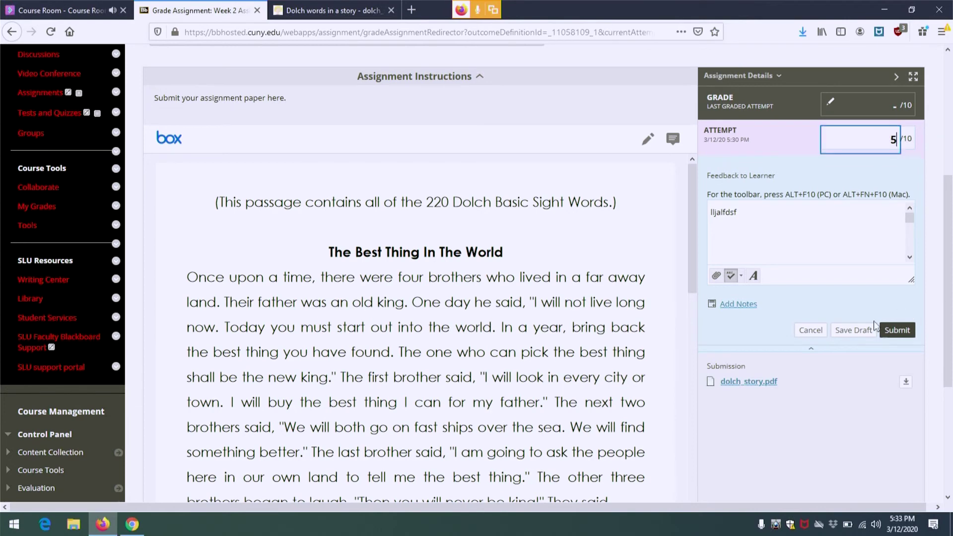
{"action": "left_click", "coordinate": [768, 219]}
{"action": "type", "text": "fasdfdsf"}
{"action": "left_click", "coordinate": [897, 331]}
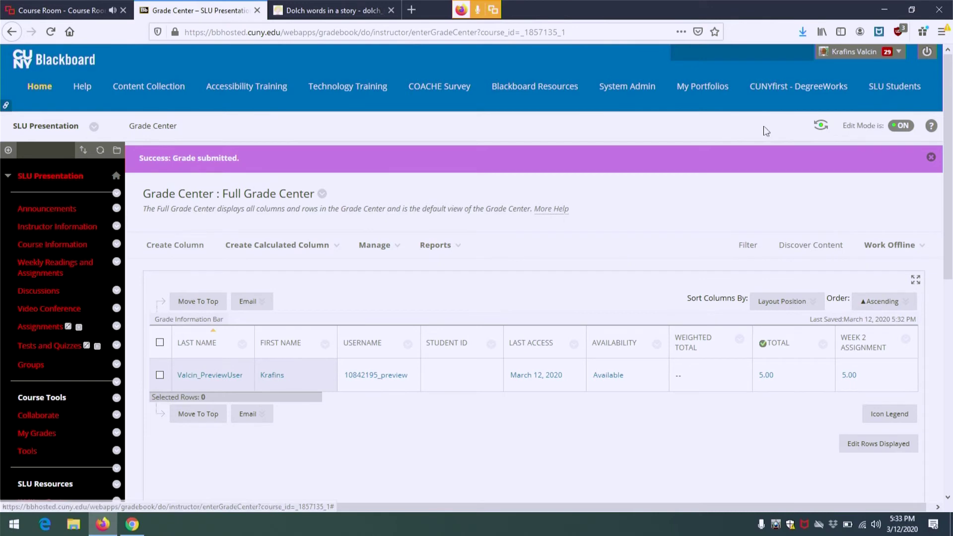
Enter student preview and check the Week 2 Assignment's grade and instructor feedback in My Grades, closing the feedback again
{"action": "left_click", "coordinate": [821, 125]}
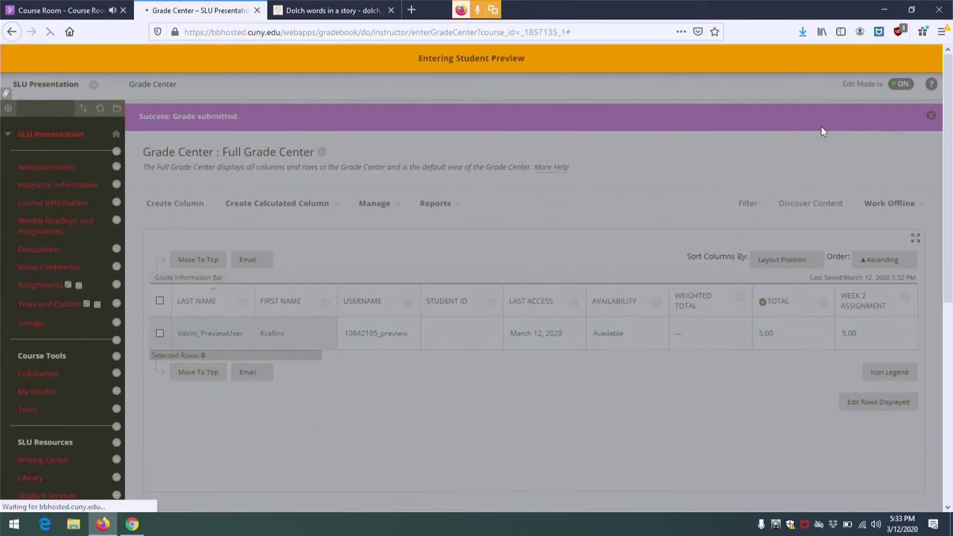
{"action": "scroll", "coordinate": [599, 194], "scroll_direction": "down", "scroll_amount": 2}
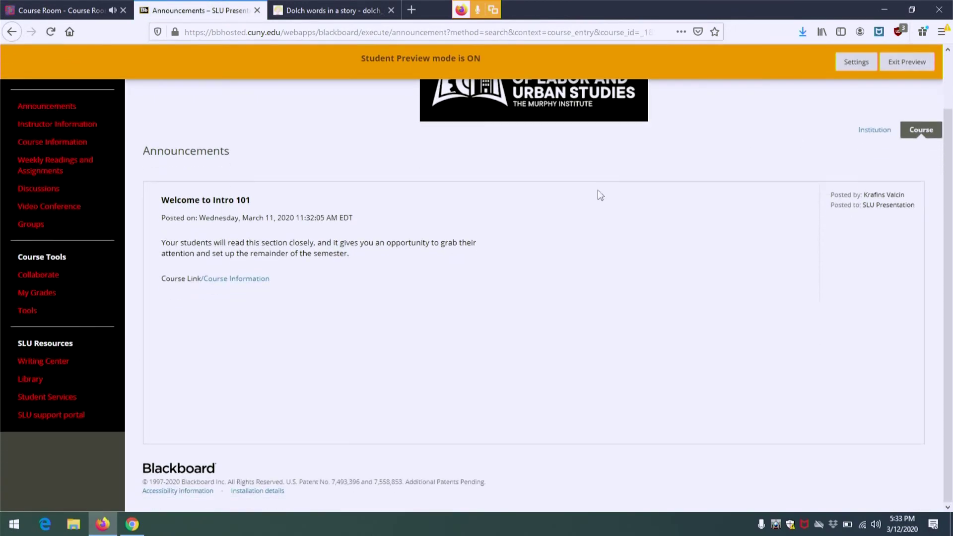
{"action": "left_click", "coordinate": [38, 298]}
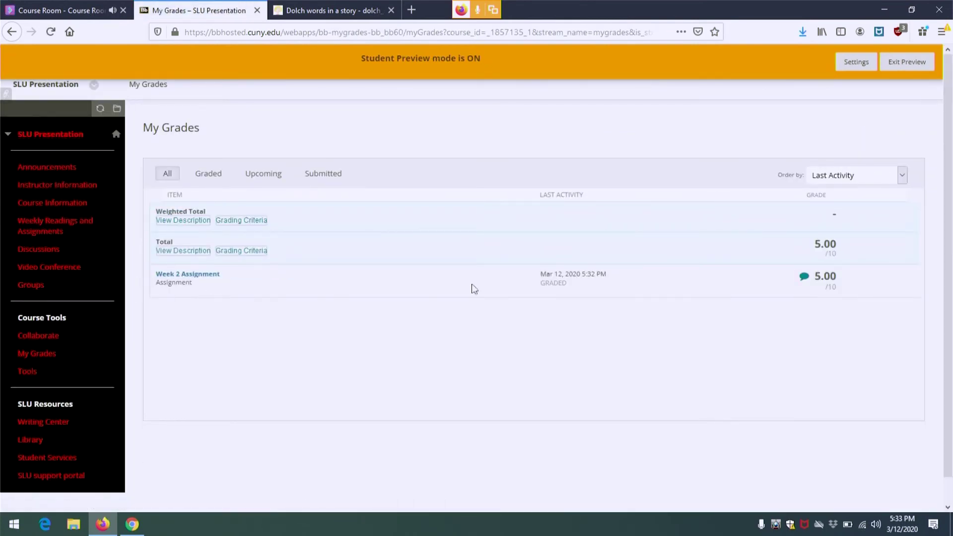
{"action": "left_click", "coordinate": [805, 277]}
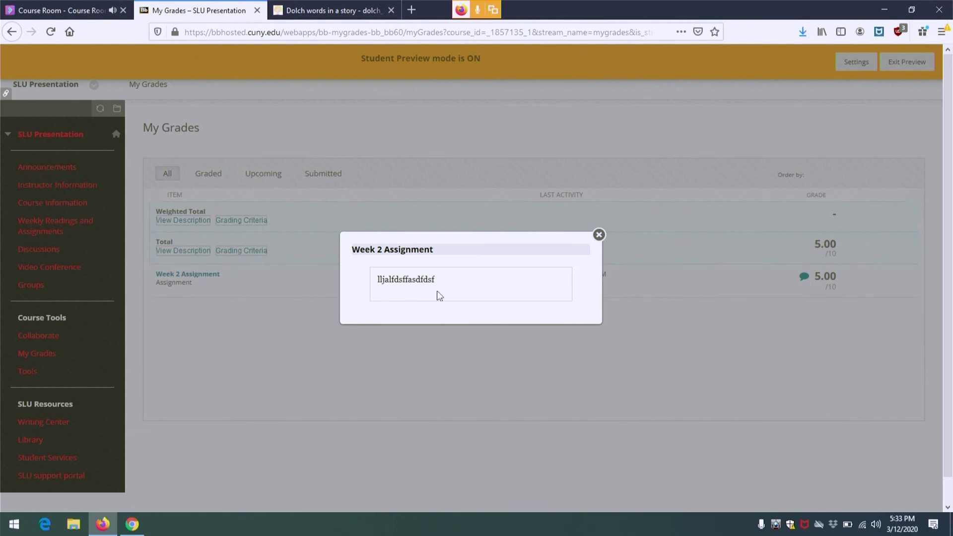
{"action": "left_click", "coordinate": [600, 235]}
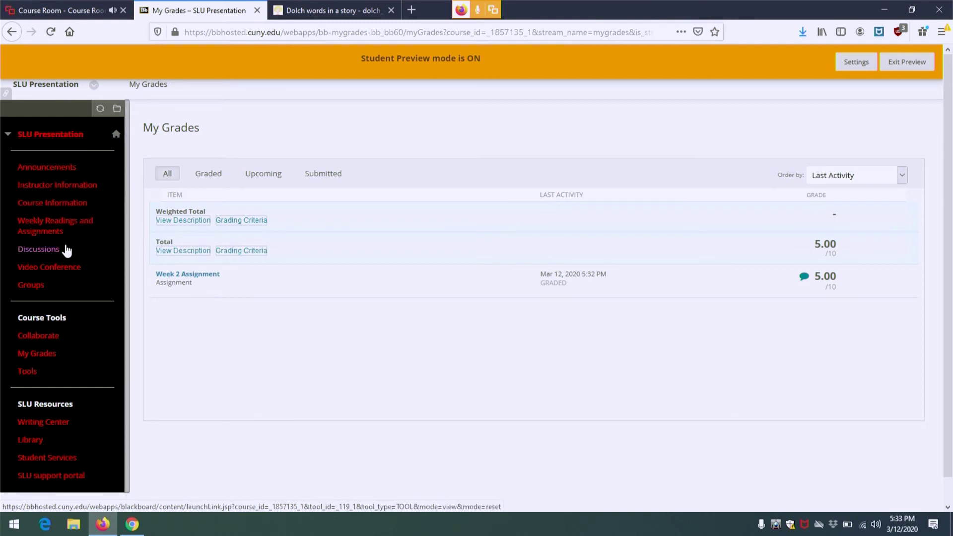
Open the course's Weekly Readings and Assignments page in student preview
{"action": "left_click", "coordinate": [39, 231]}
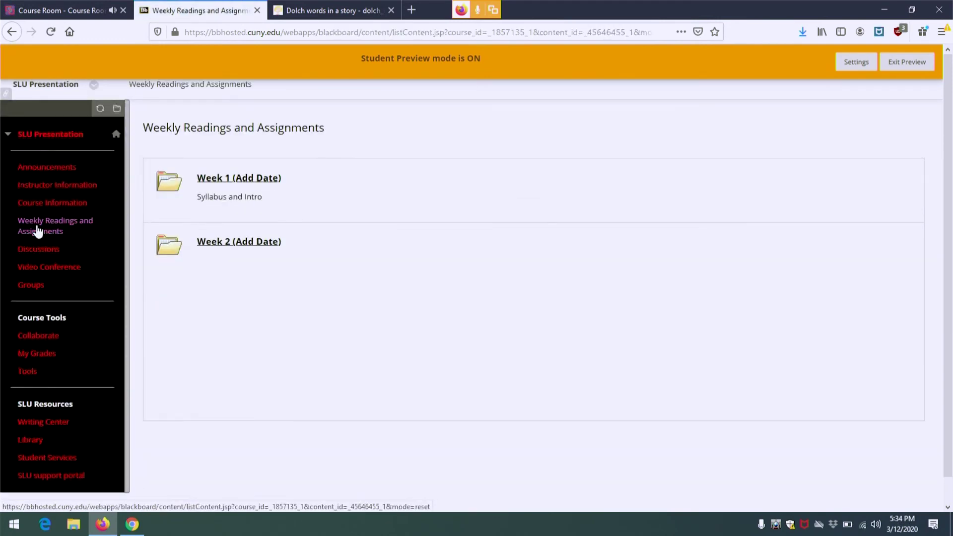